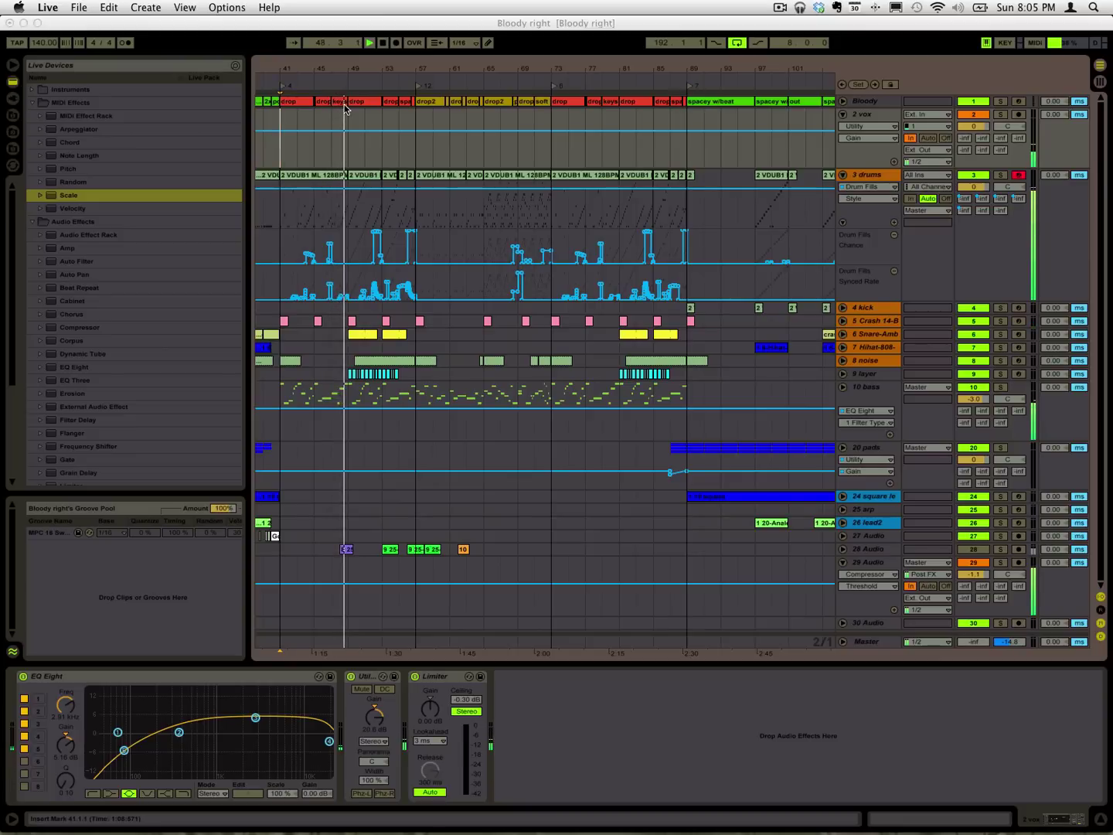
Stop playback and select the drums track to show its device chain
key("space")
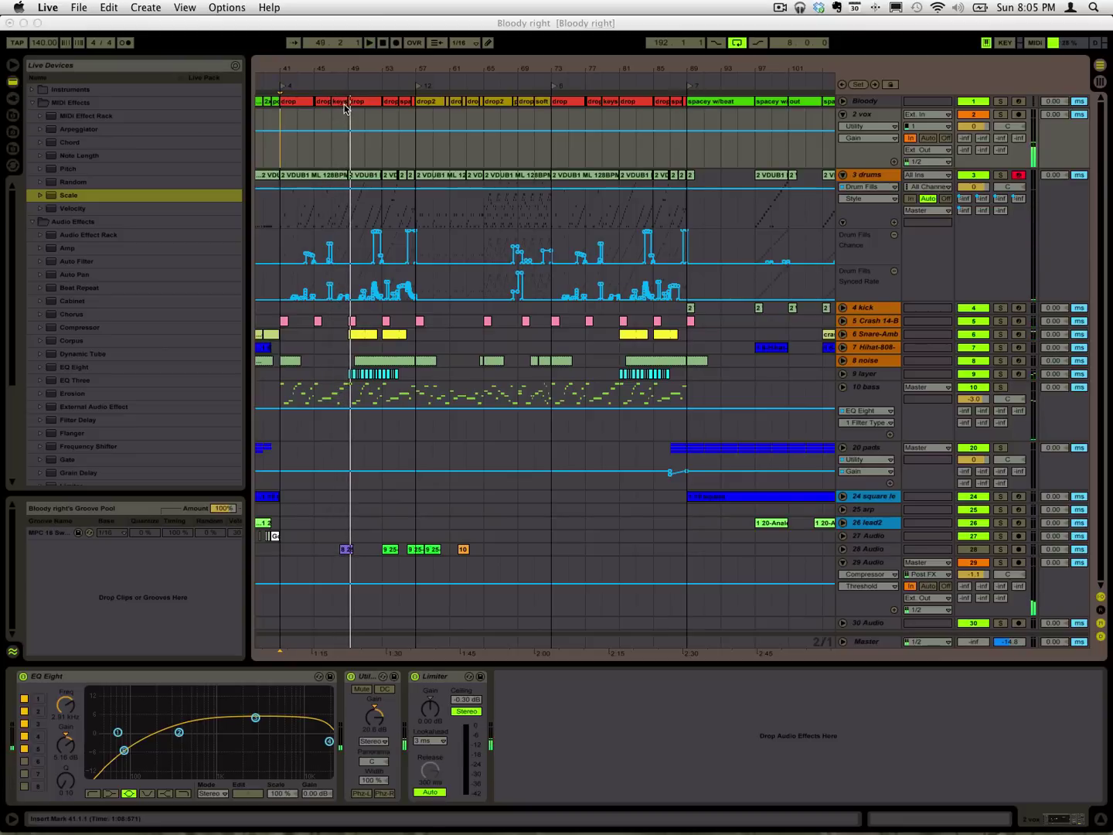
left_click(532, 66)
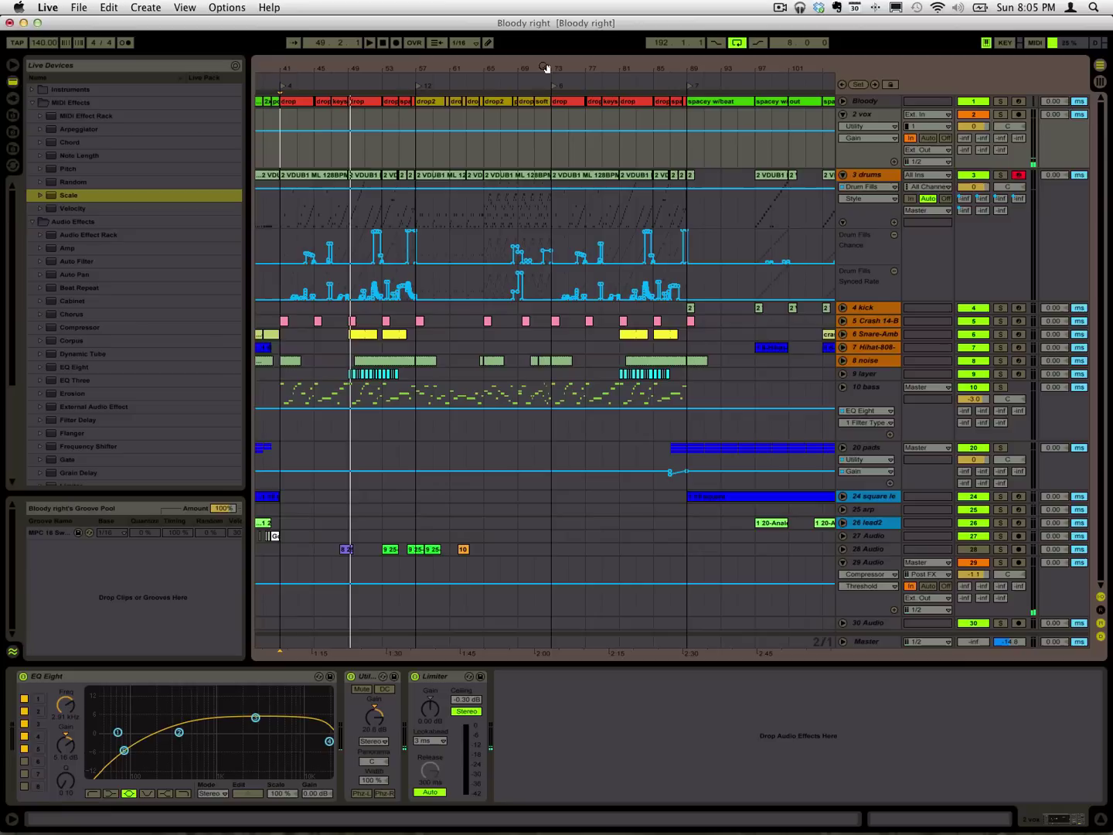
scroll(550, 68, "right", 3)
scroll(599, 122, "right", 10)
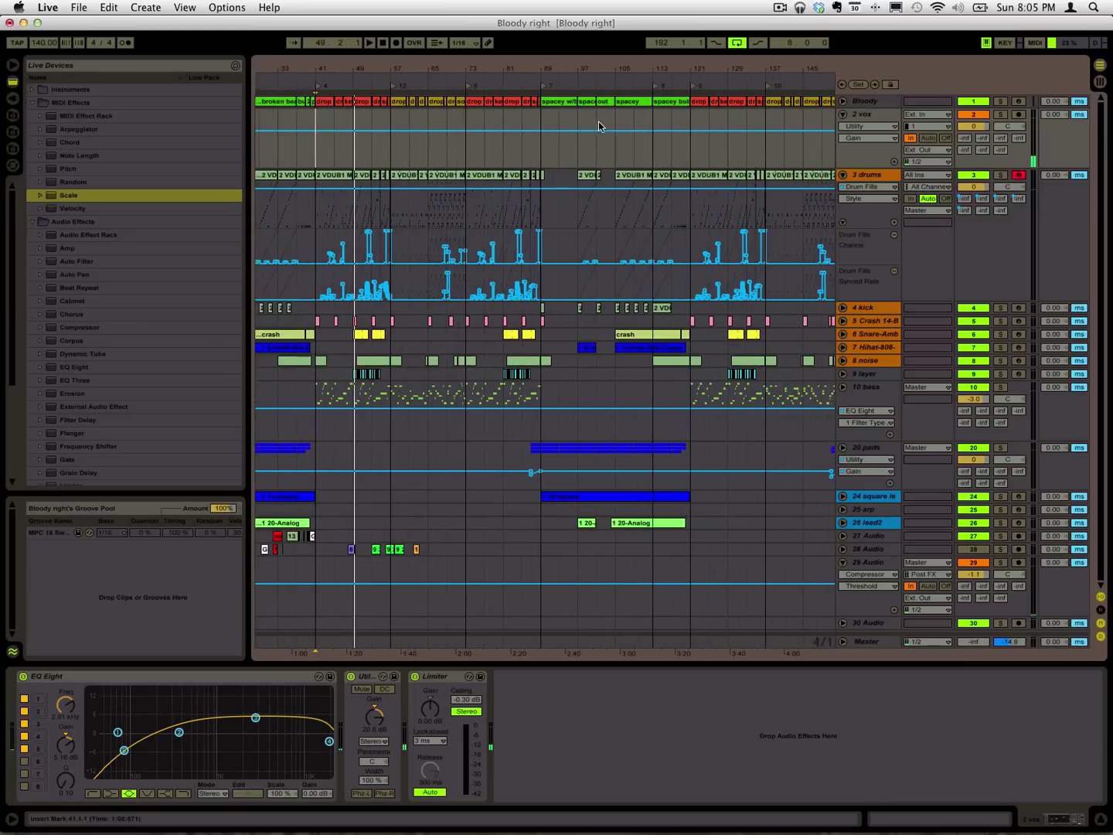
scroll(725, 186, "left", 10)
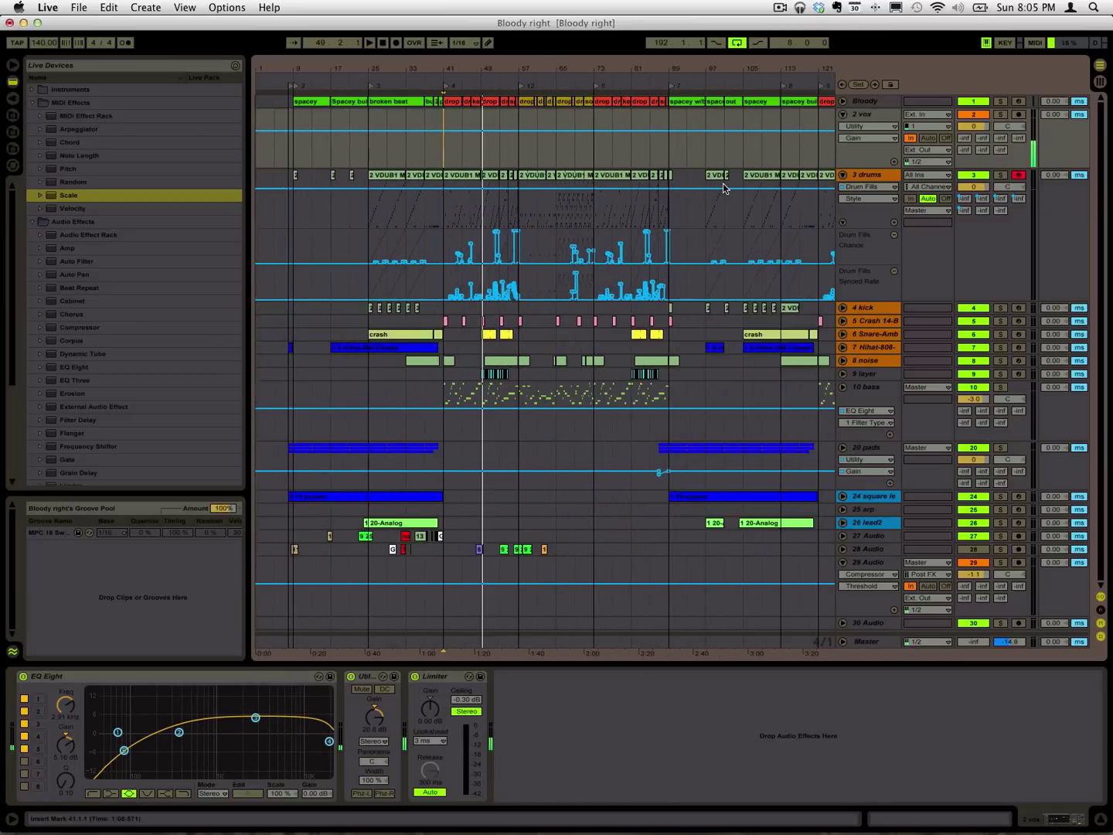
left_click(860, 173)
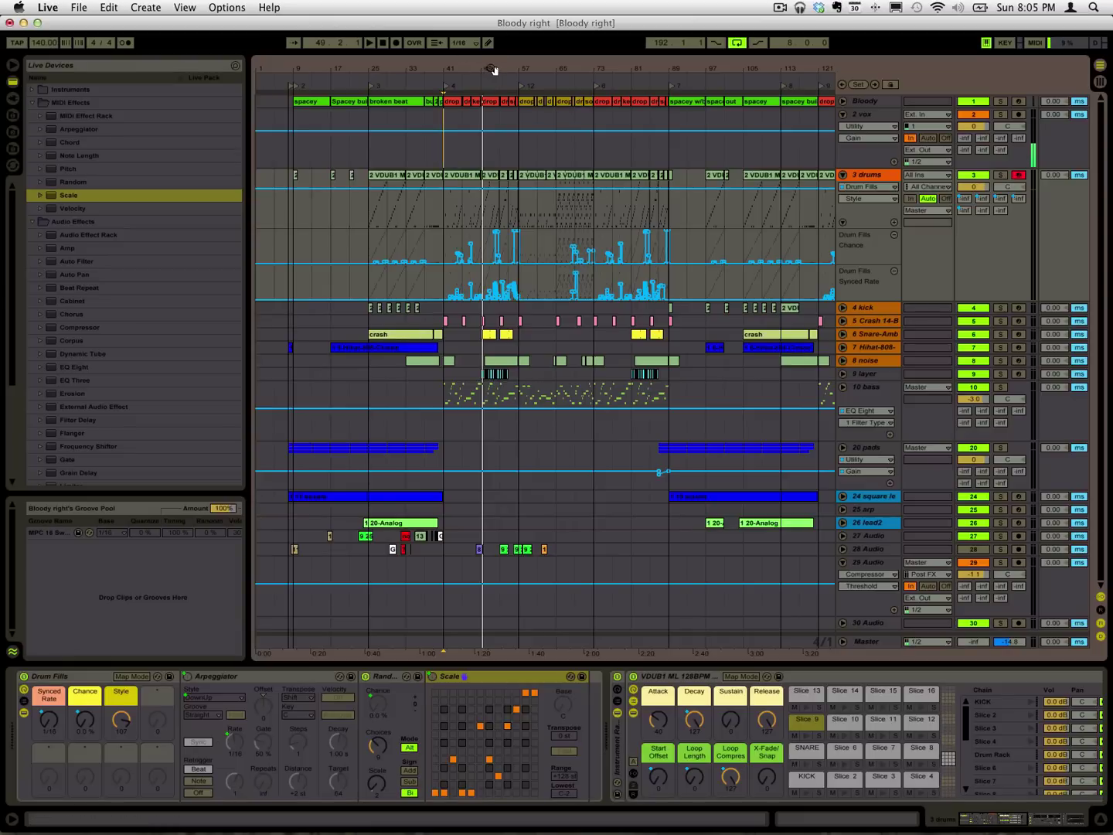
Zoom the arrangement out to the whole song, then in on bars 181–205
left_click_drag(491, 70, 492, 101)
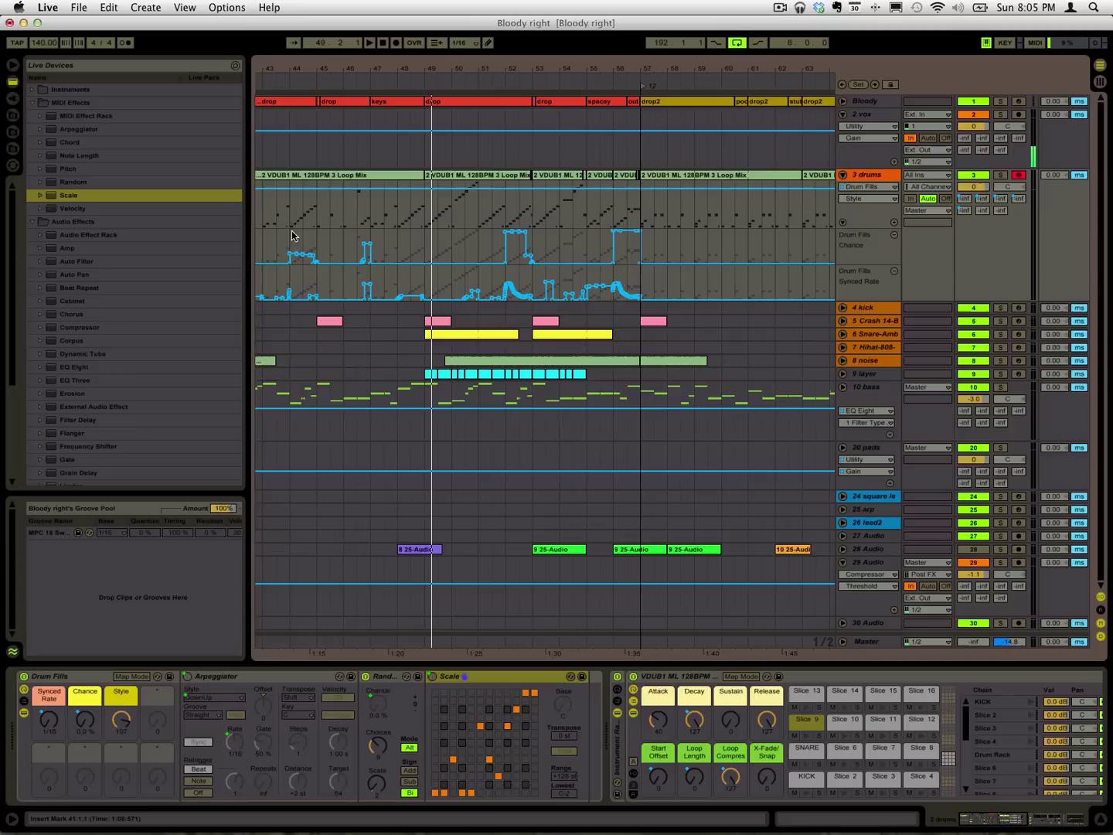
scroll(352, 225, "left", 3)
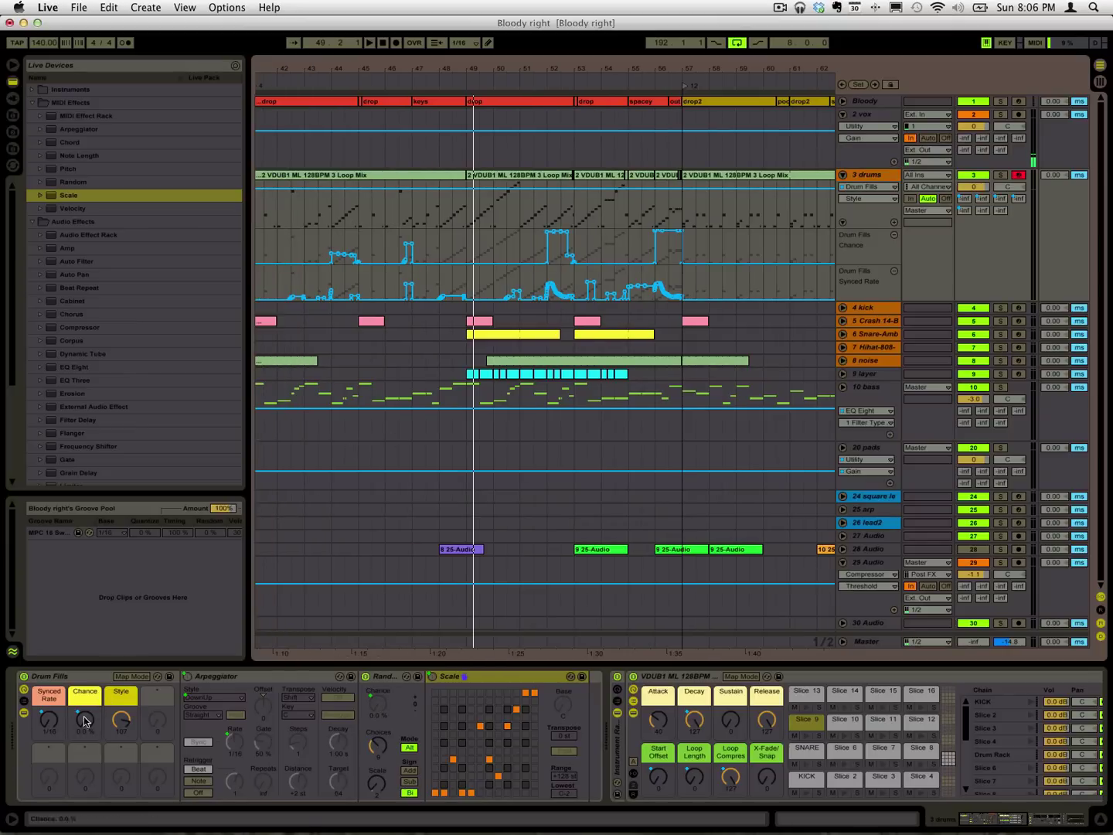
left_click_drag(628, 71, 657, 136)
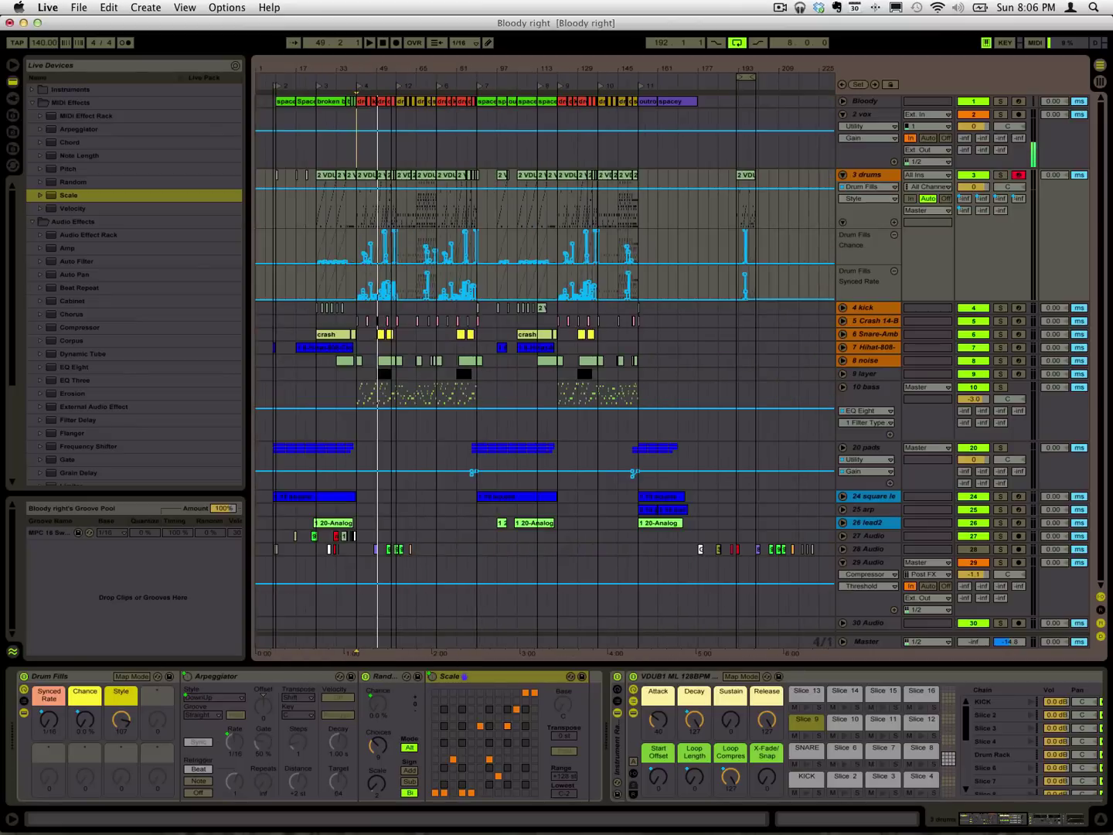
left_click_drag(749, 66, 605, 165)
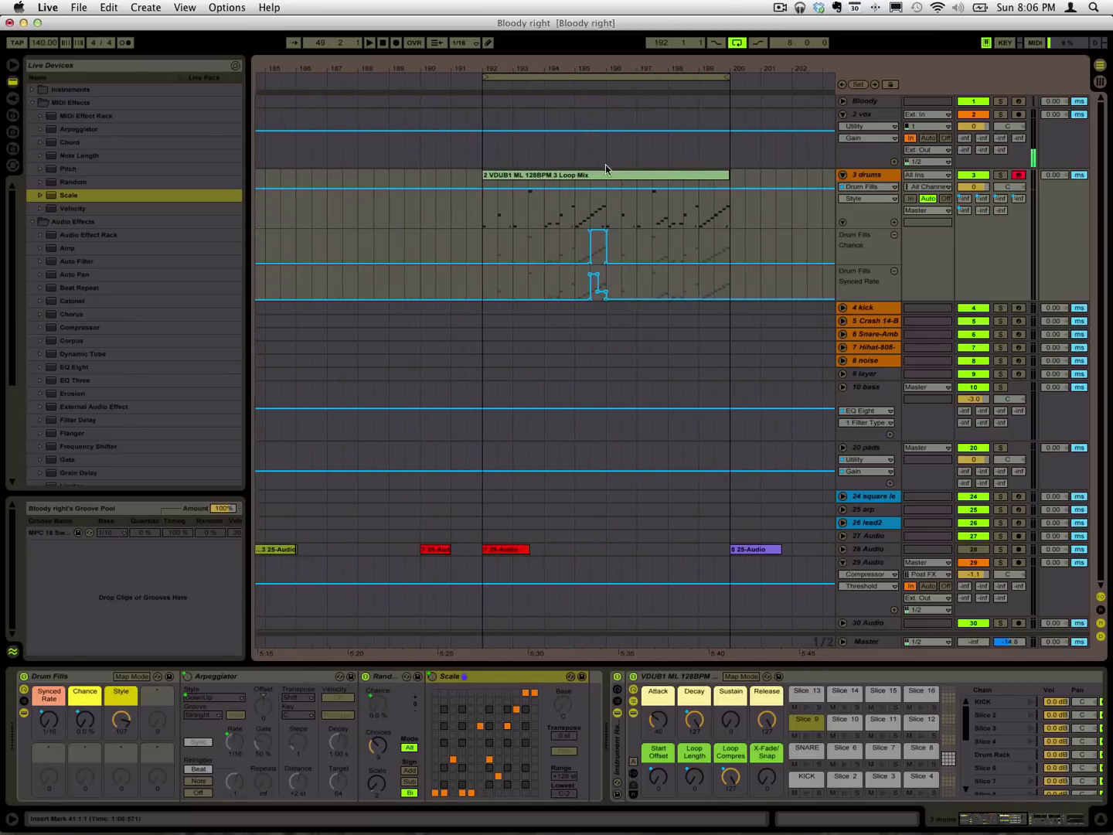
Play the drum clip from bar 195 while toggling the Drum Fills rack off and on
left_click(575, 216)
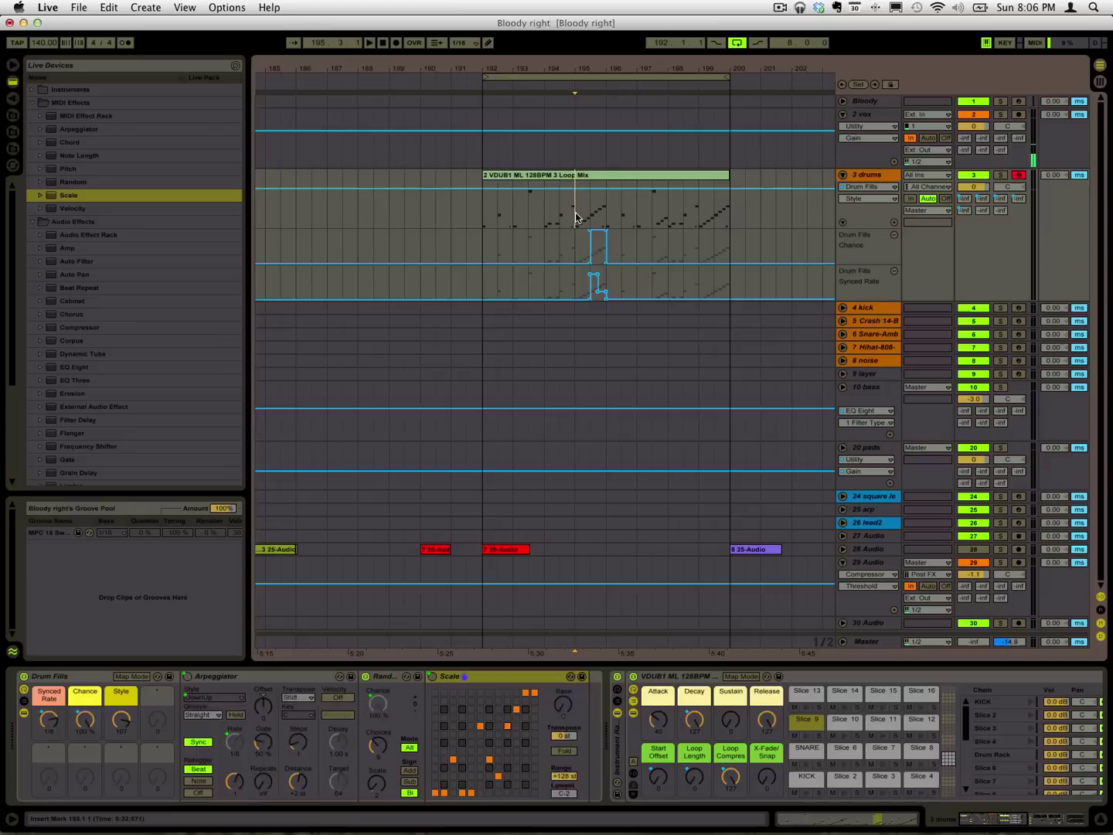
left_click(24, 676)
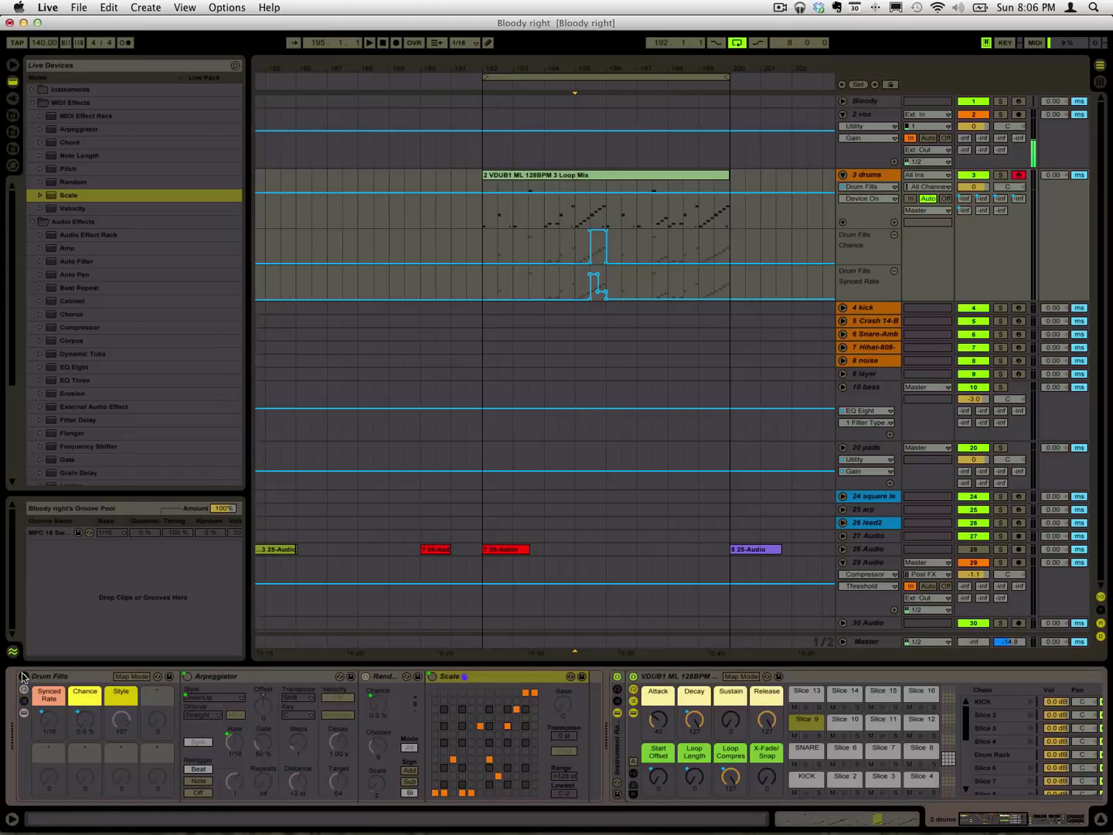
key("space")
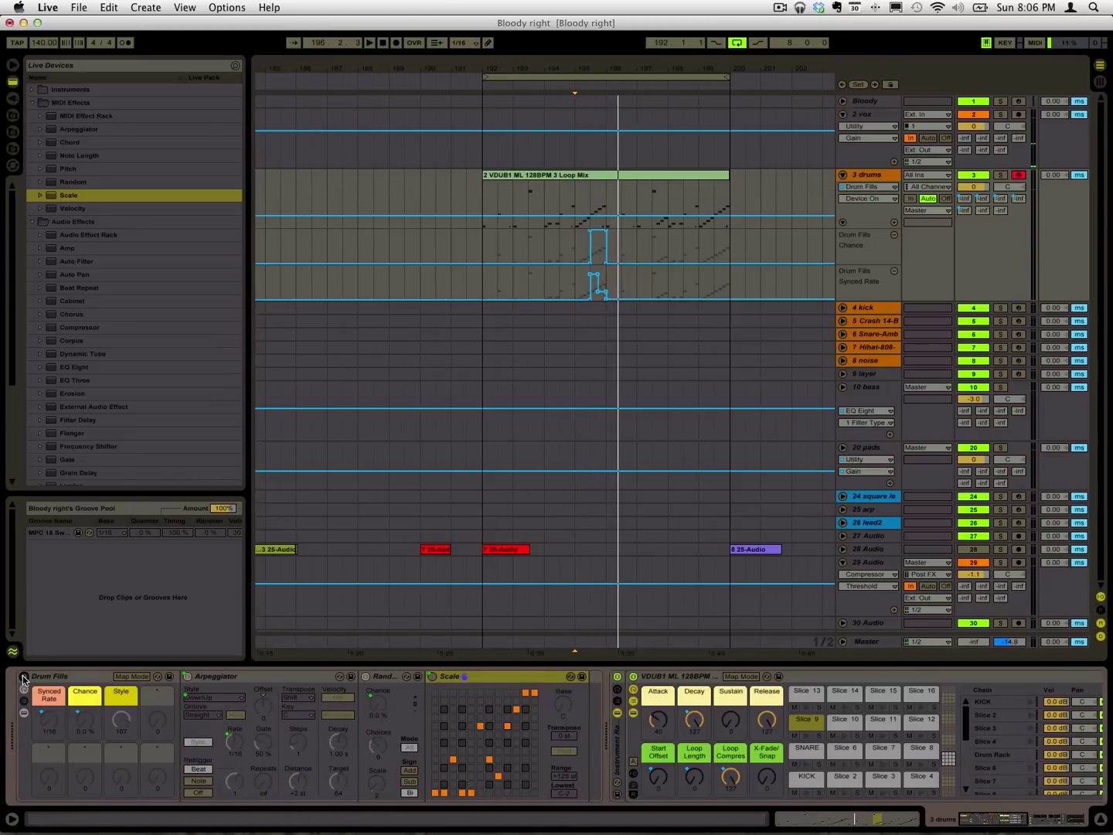
left_click(24, 677)
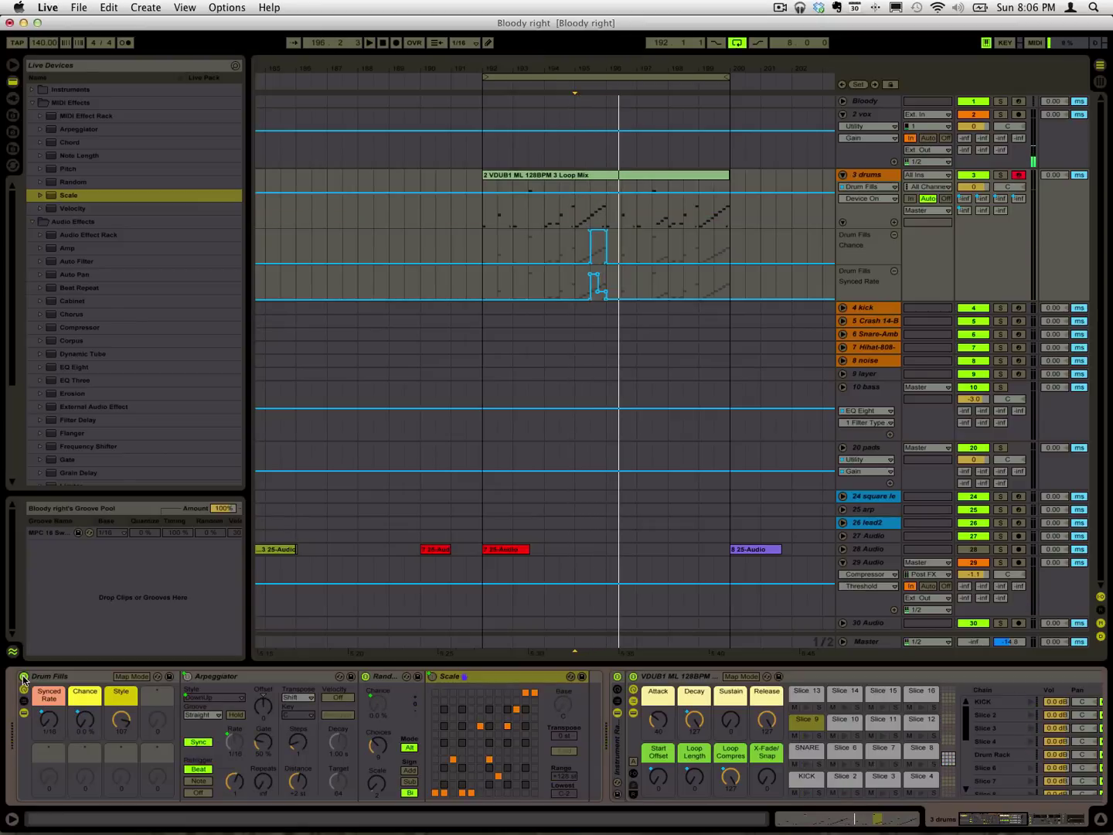
left_click(24, 678)
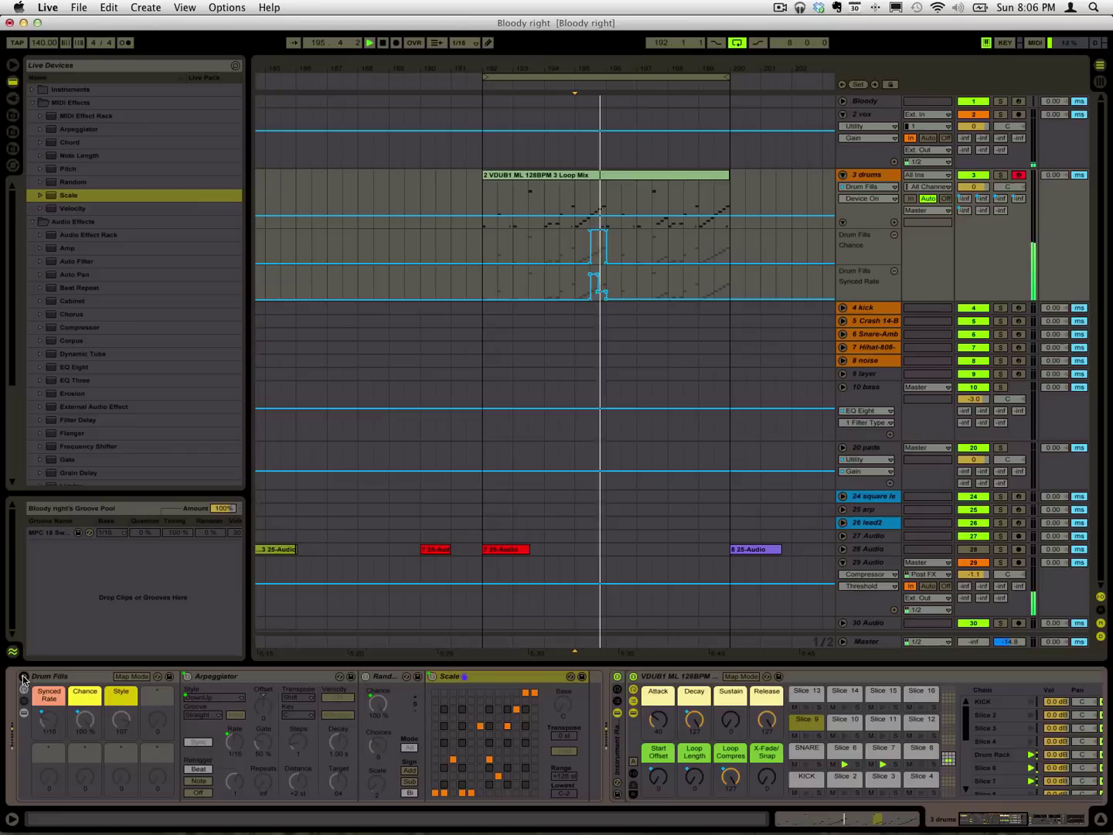
left_click(24, 677)
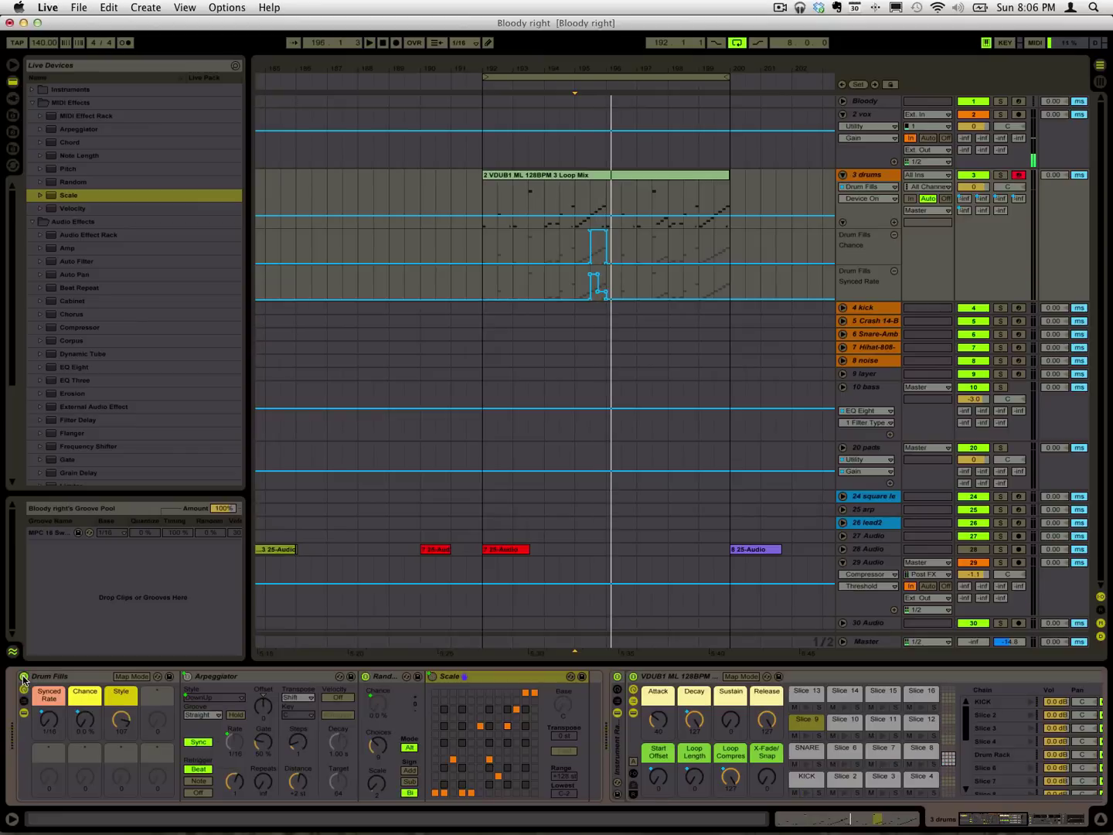
key("space")
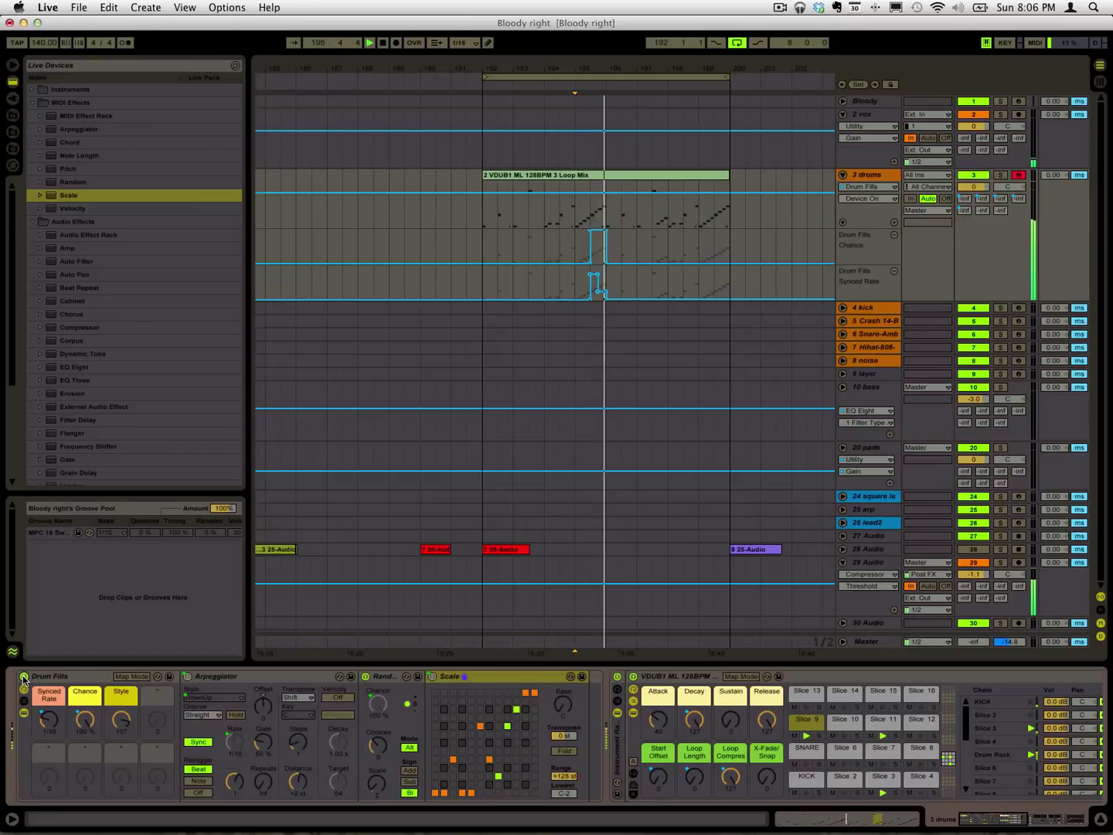
key("space")
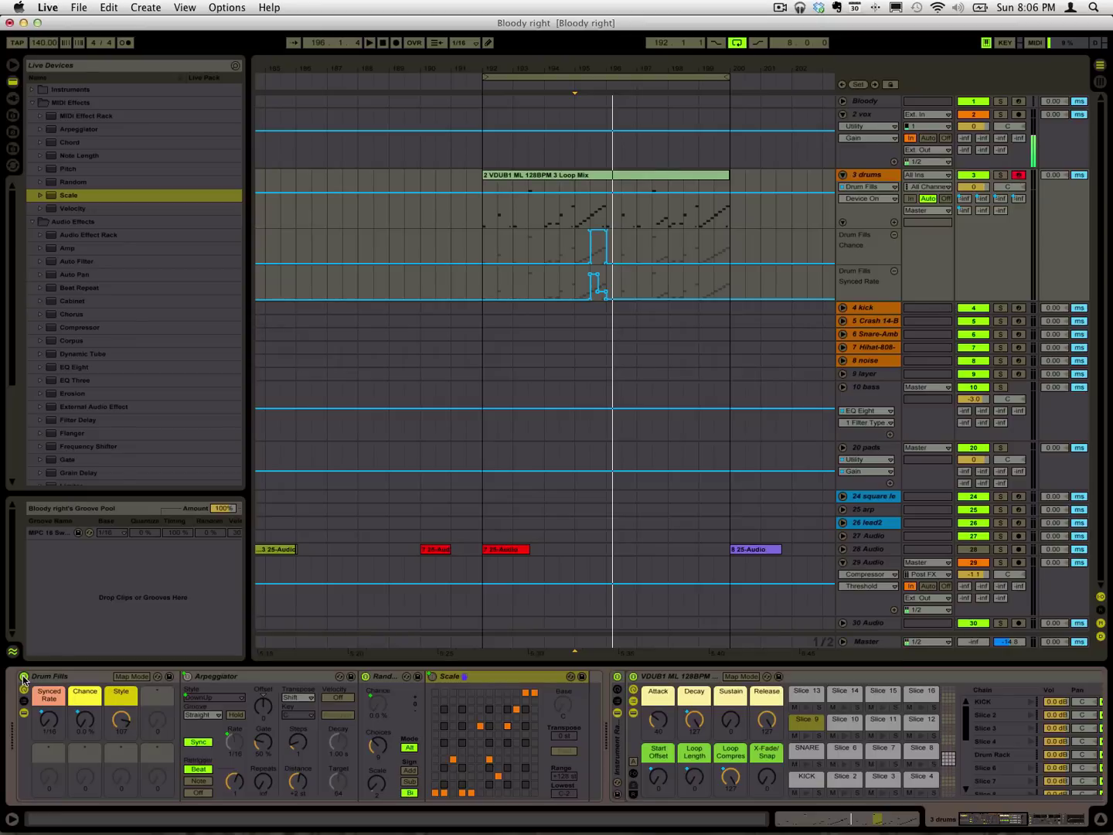
left_click(670, 679)
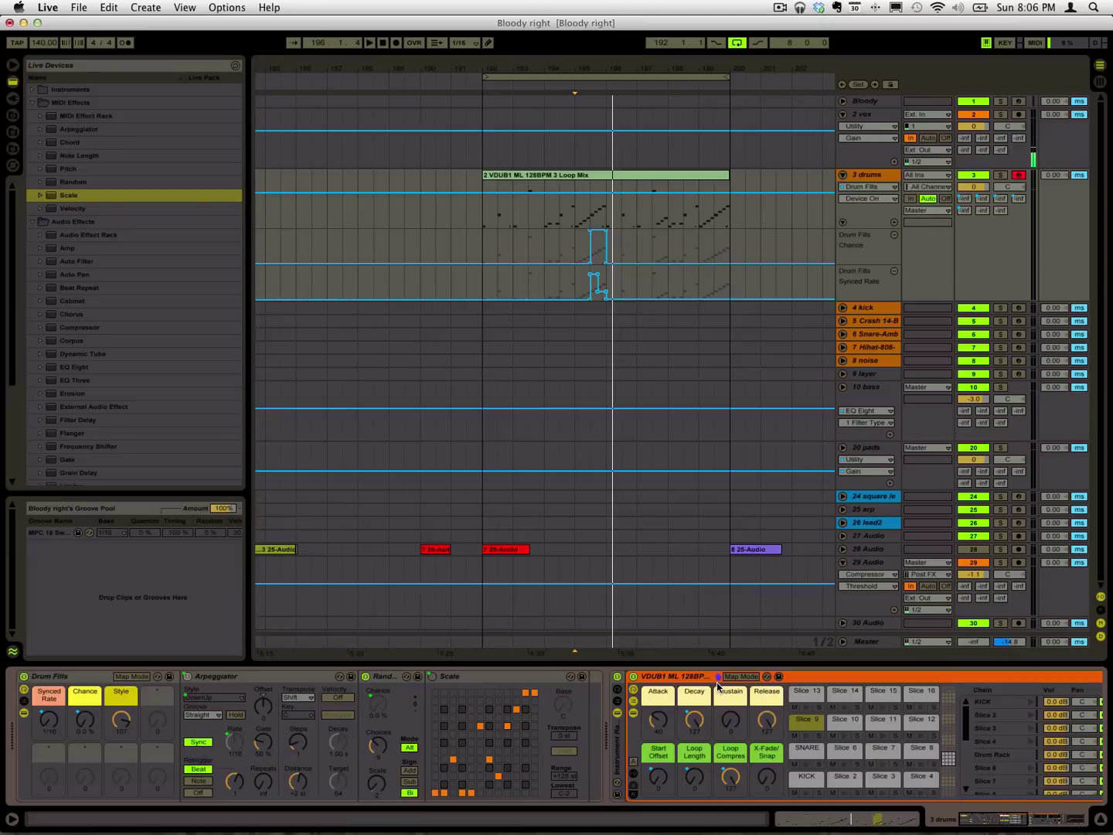
left_click(469, 679)
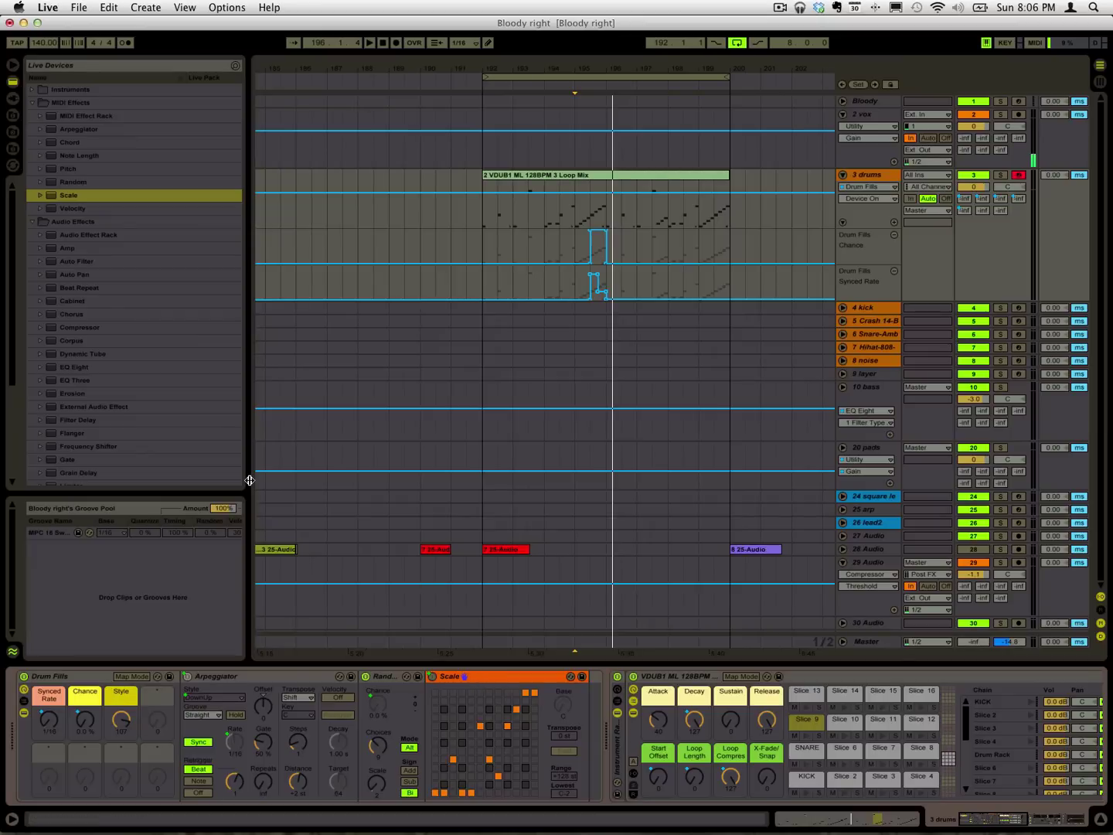
Add a second Scale MIDI effect to the Drum Fills chain before VDUB1
left_click(78, 325)
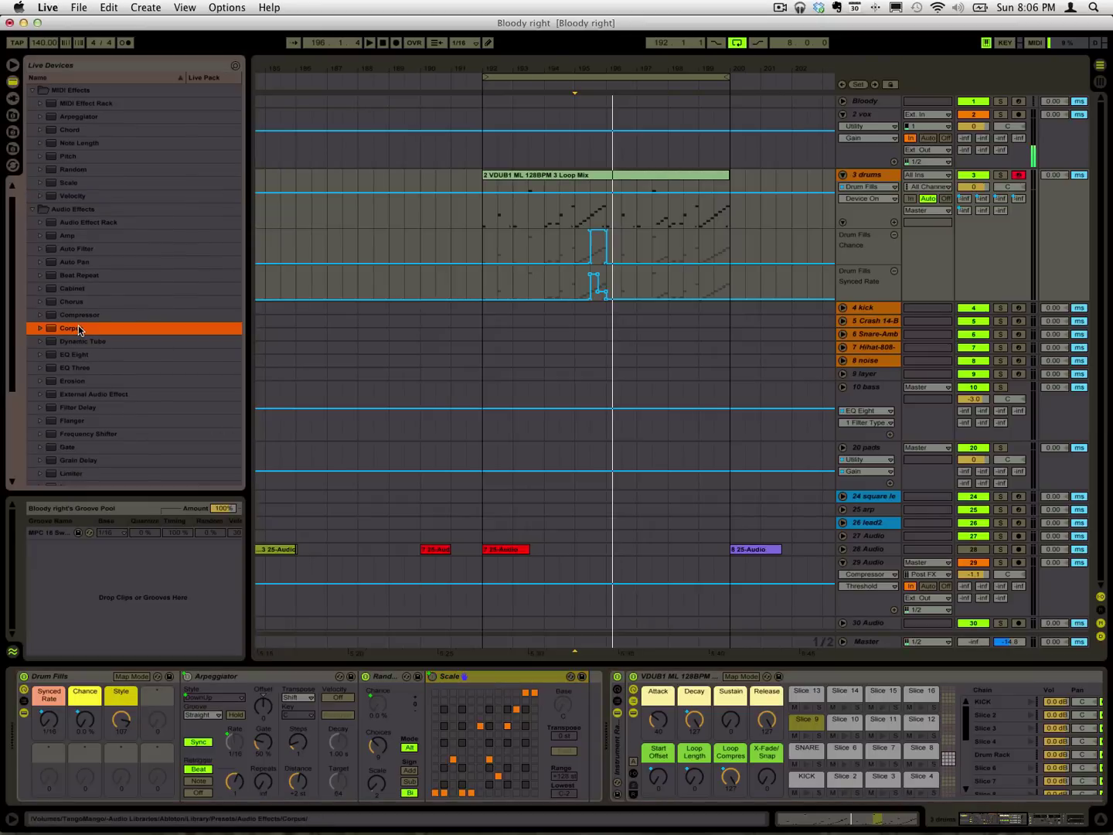
key("Down")
left_click(84, 207)
left_click_drag(69, 197, 616, 732)
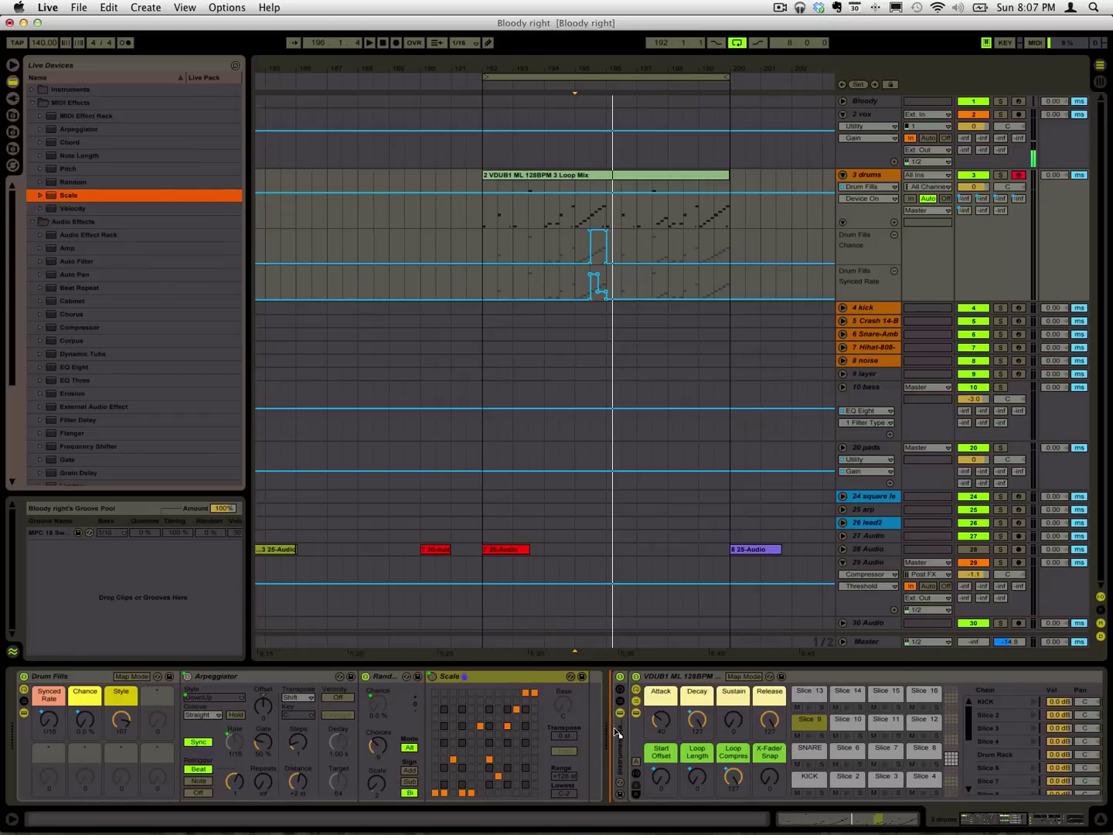
left_click_drag(110, 701, 46, 690)
left_click(48, 677, "shift")
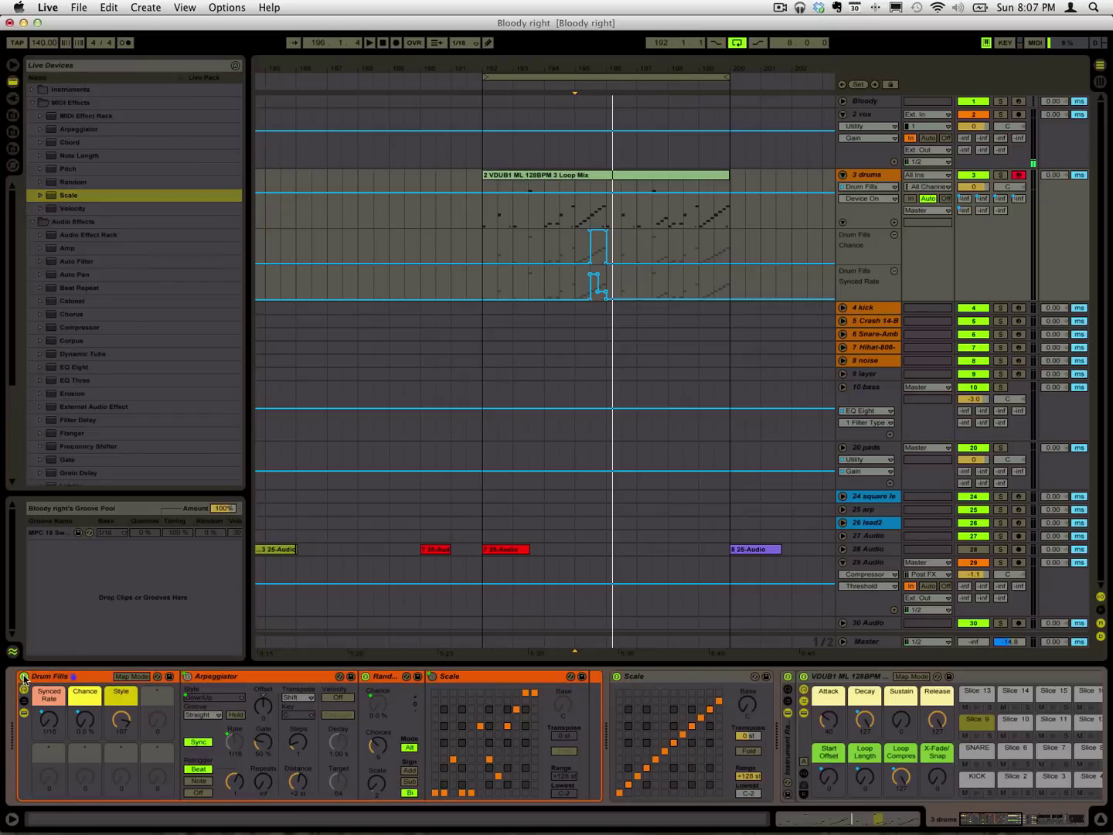
scroll(631, 741, "right", 5)
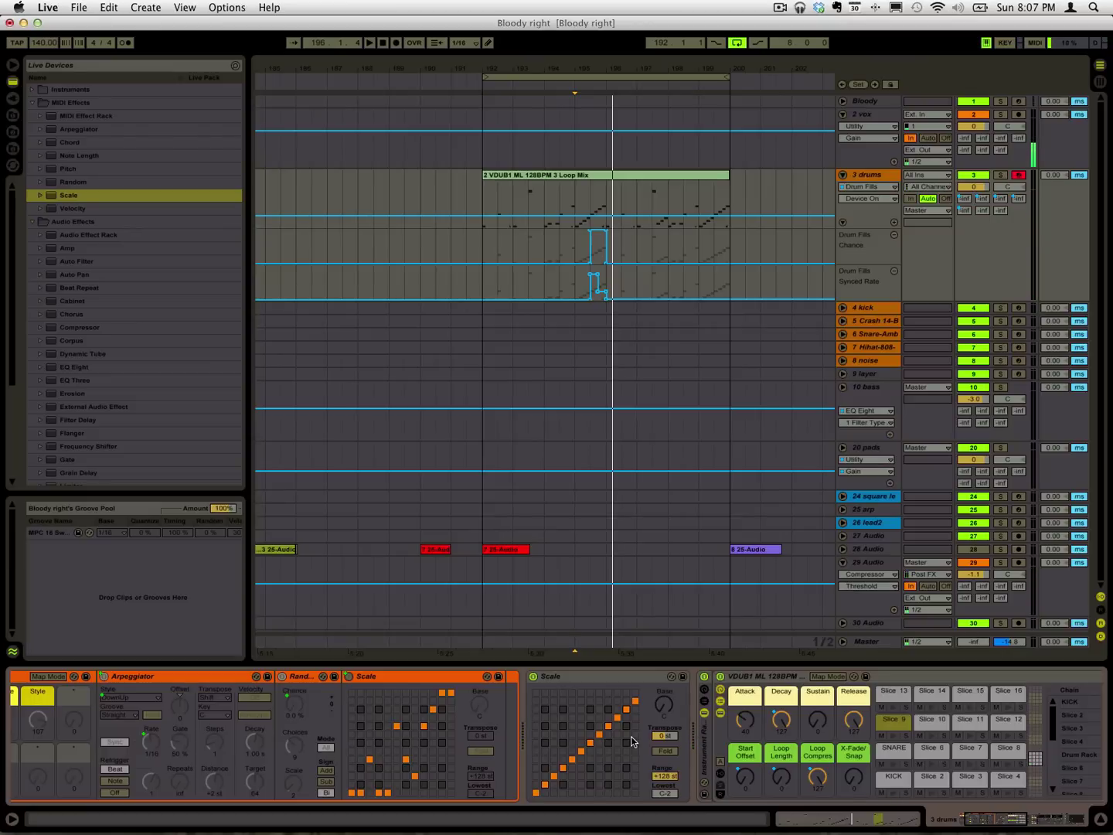
left_click(545, 793)
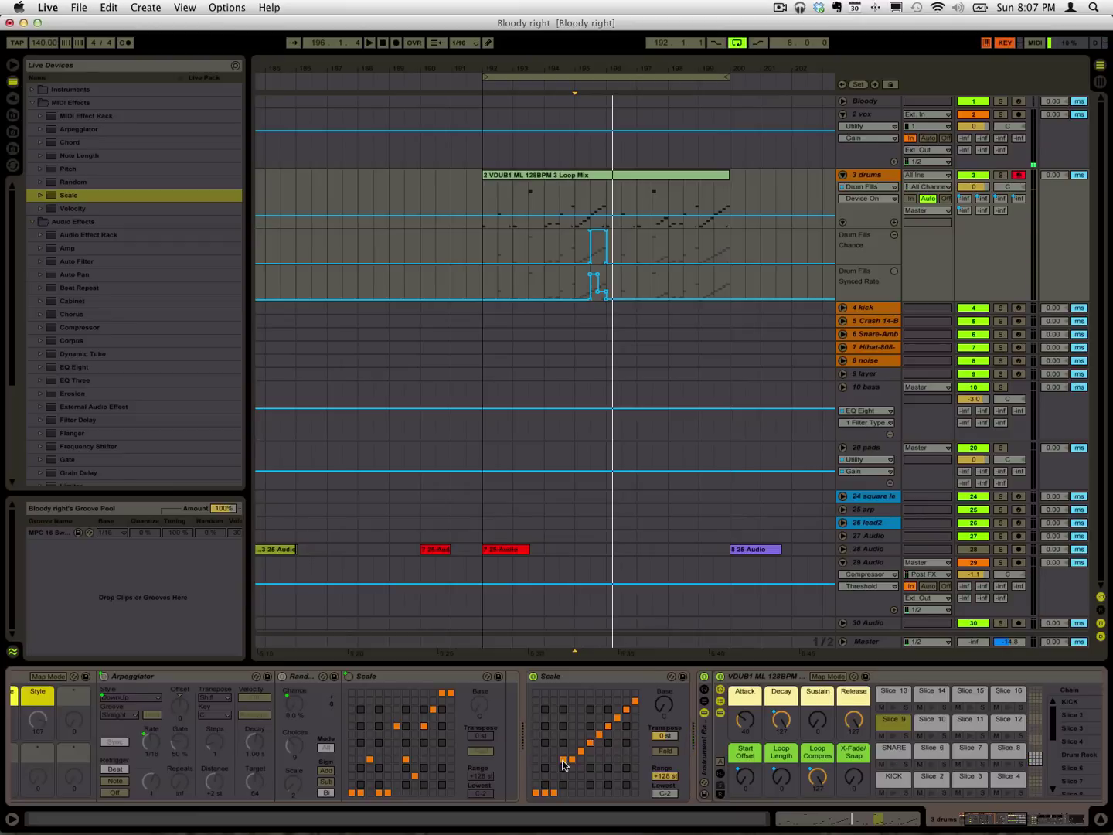
Remap several note mappings in the new Scale grid, shifting cells down one row
left_click(579, 760)
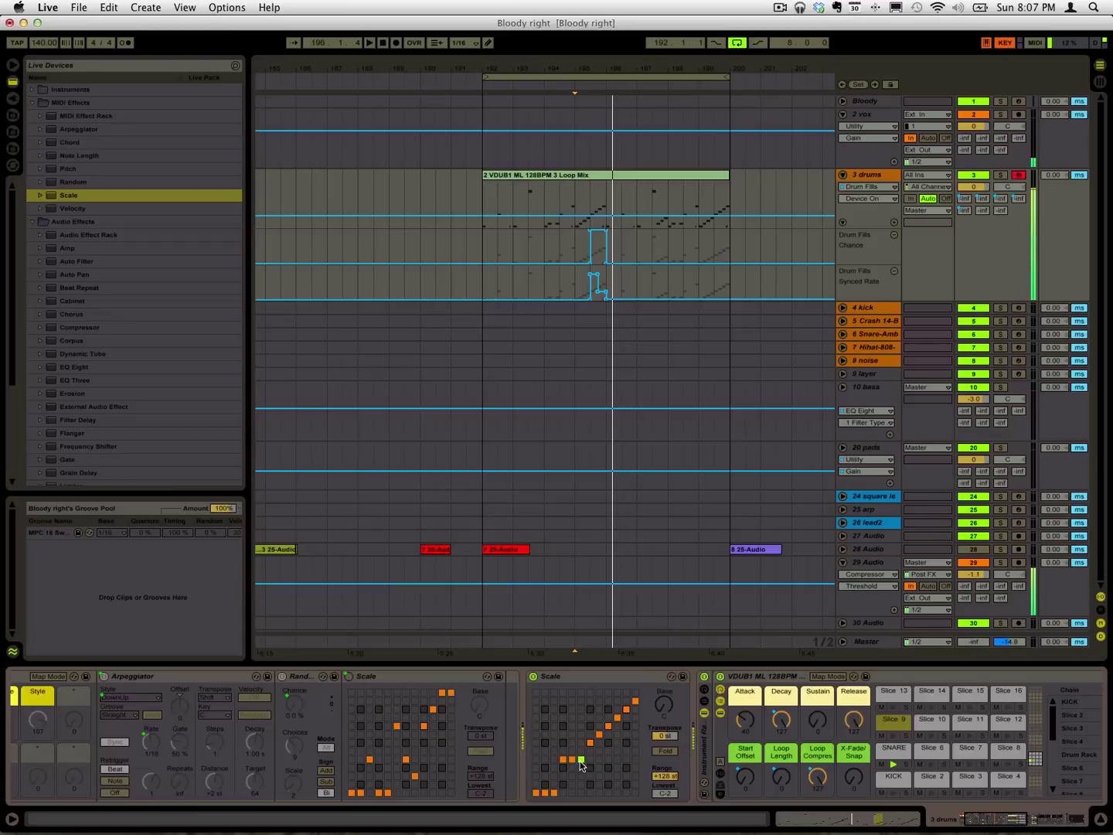
left_click(590, 734)
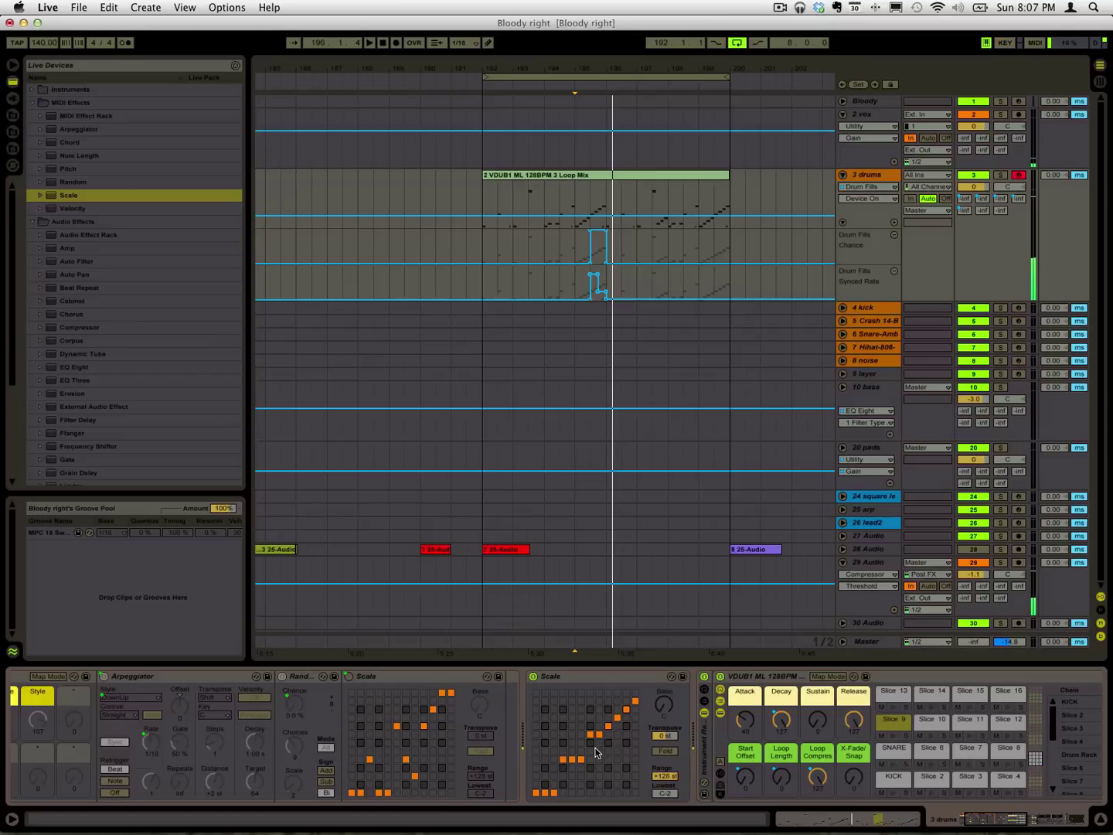
left_click(591, 758)
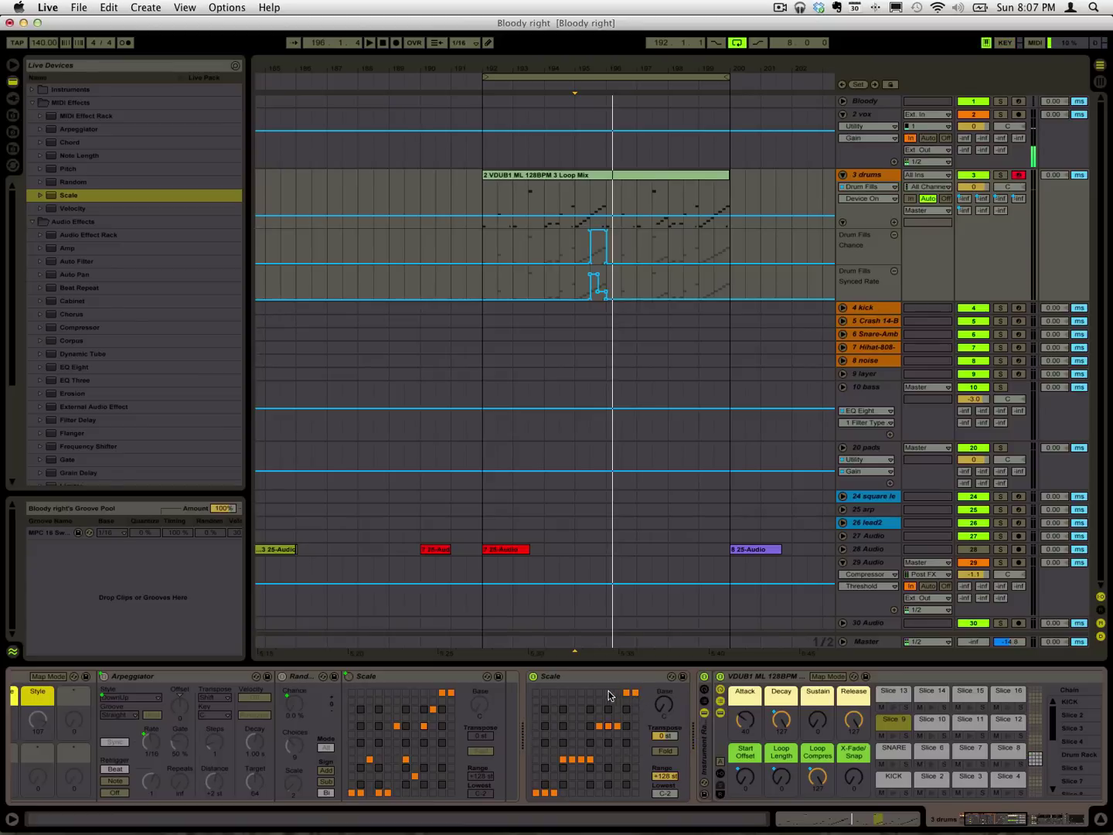
left_click(618, 735)
left_click(588, 677)
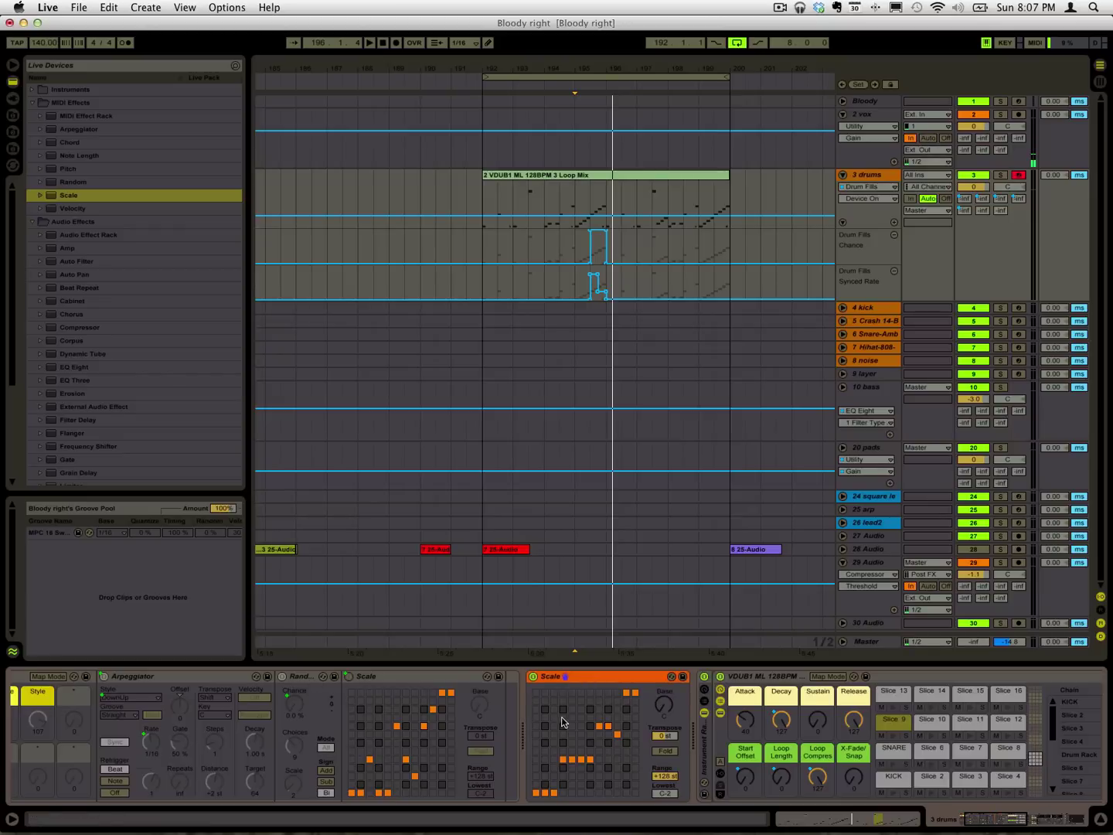
Inspect the Drum Fills chain, selecting the Random, Scale and Arpeggiator devices in turn
scroll(564, 722, "right", 7)
scroll(495, 709, "left", 2)
scroll(481, 715, "left", 6)
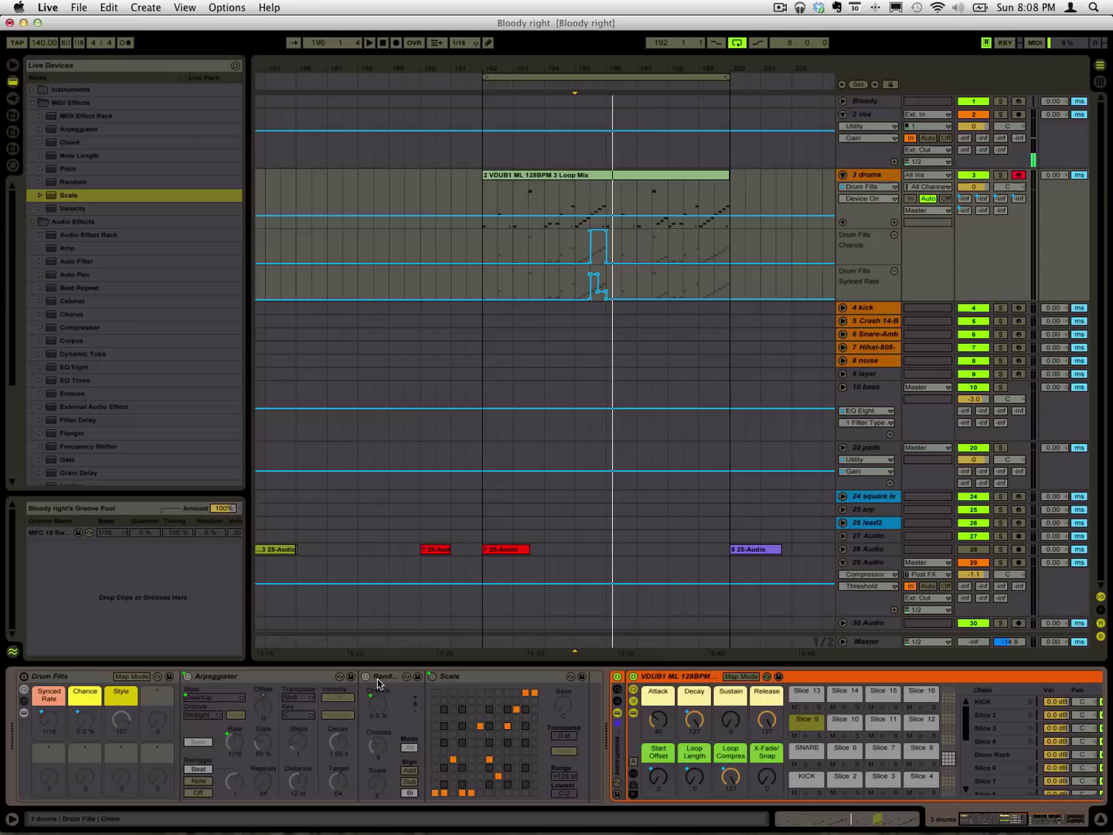
left_click(377, 678)
left_click(462, 679)
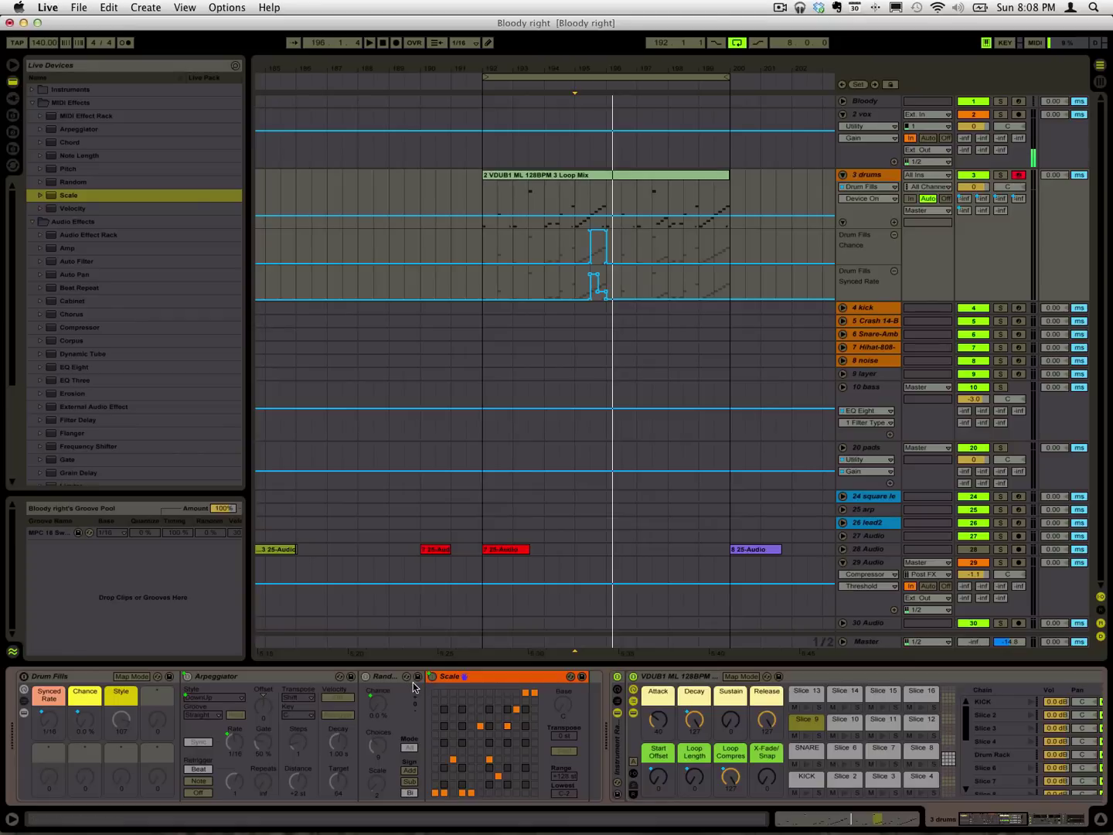
left_click(289, 677)
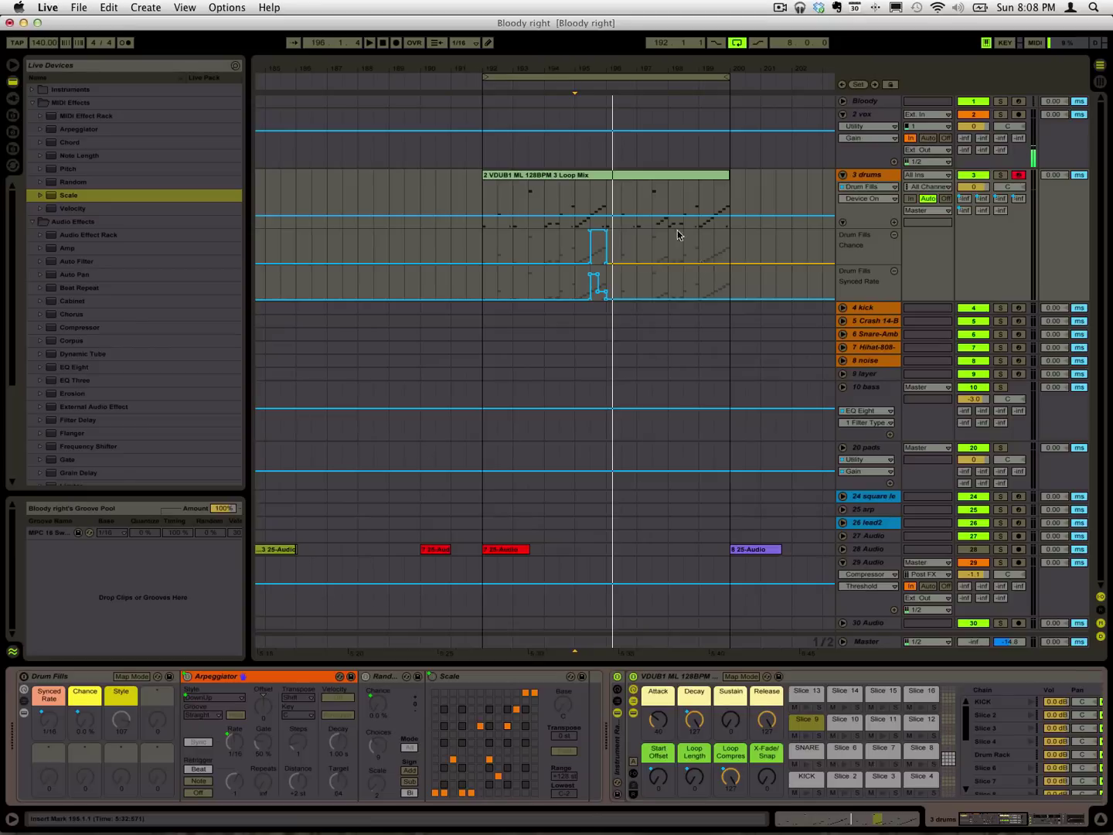
Flatten the earlier Chance and Synced Rate pulses near bar 195 and audition
left_click(576, 199)
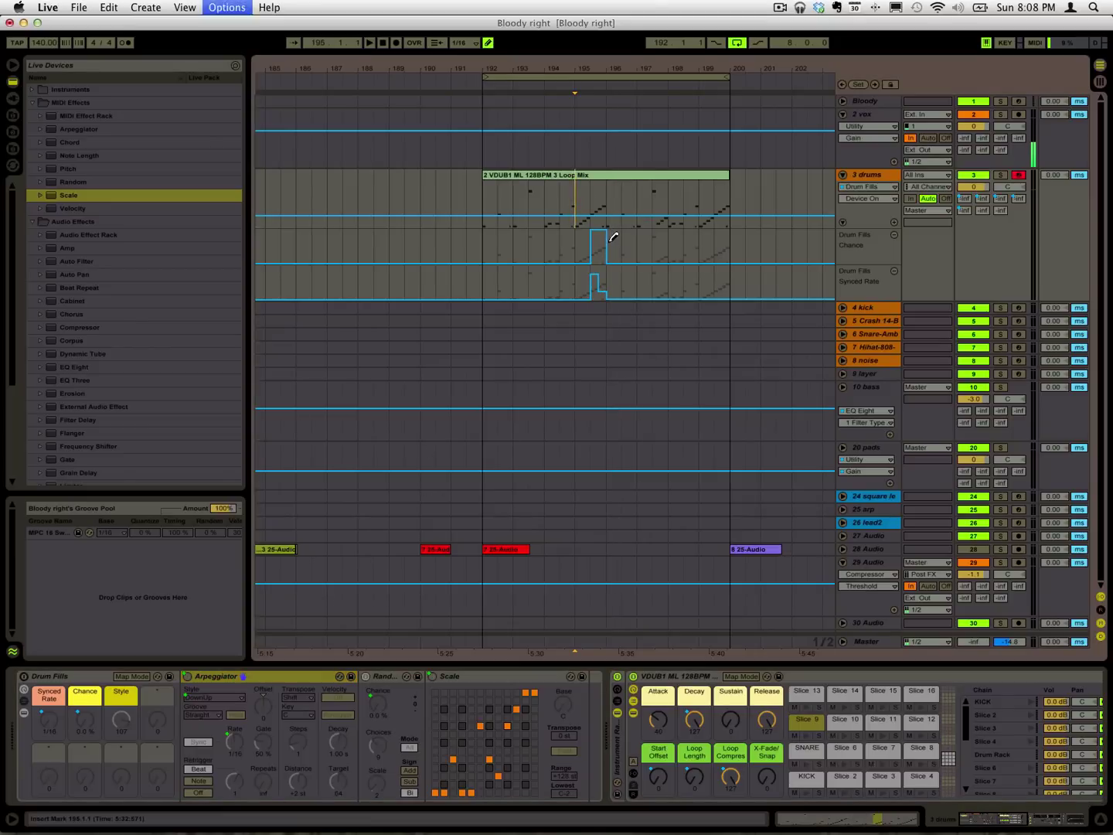
mouse_move(605, 262)
left_mouse_down()
mouse_move(587, 263)
mouse_move(610, 298)
left_mouse_up()
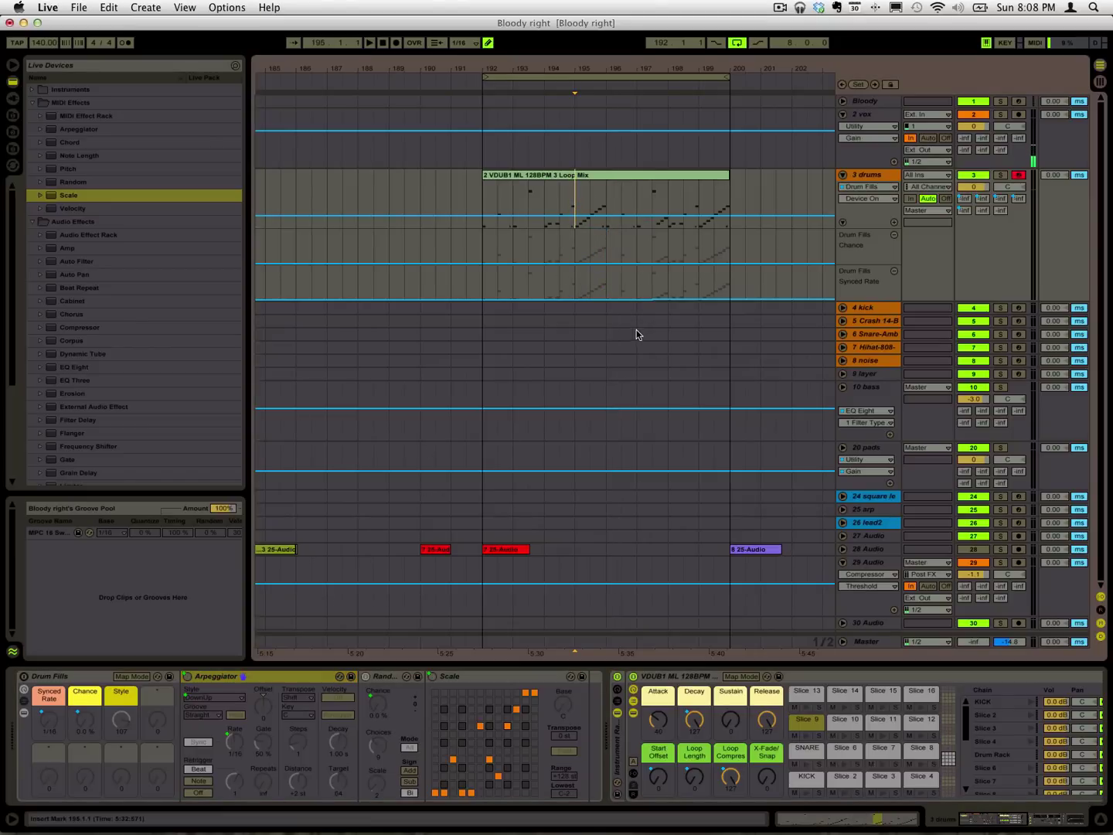
key("b")
key("space")
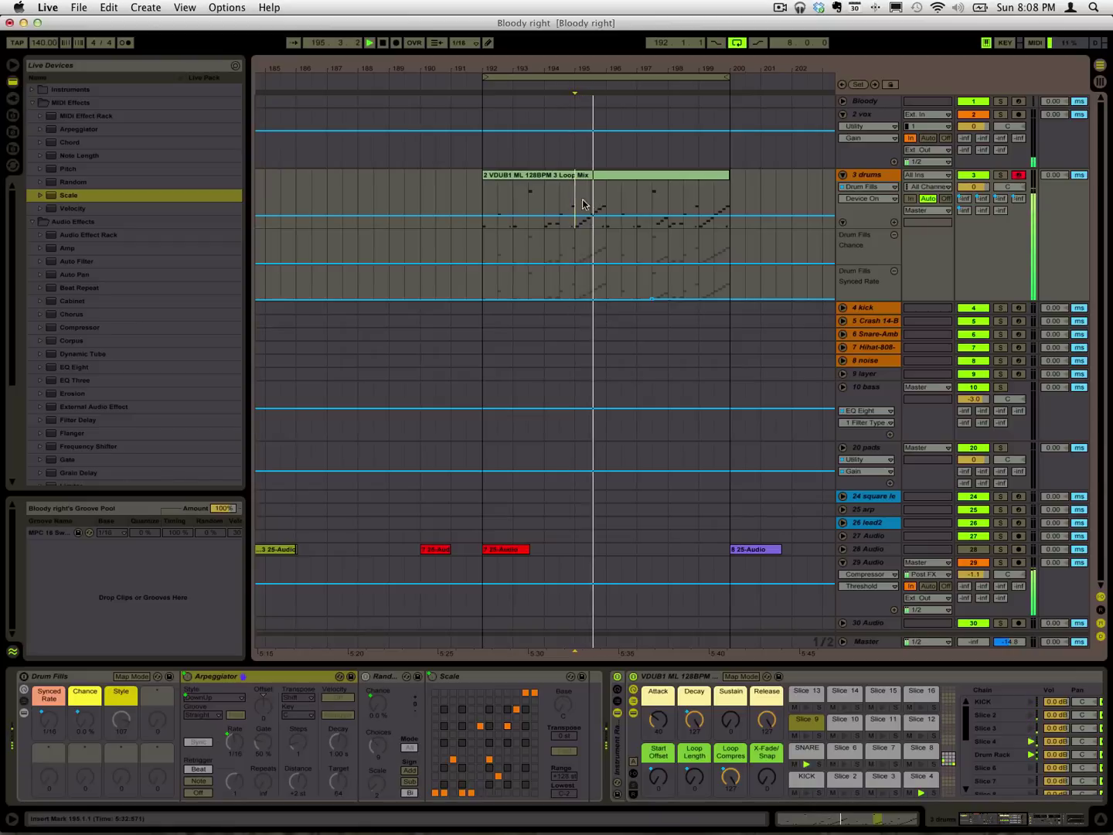
key("space")
Loop bar 195 on the drums track with Cmd+L and play the loop
left_click_drag(582, 204, 607, 204)
key("super+l")
key("space")
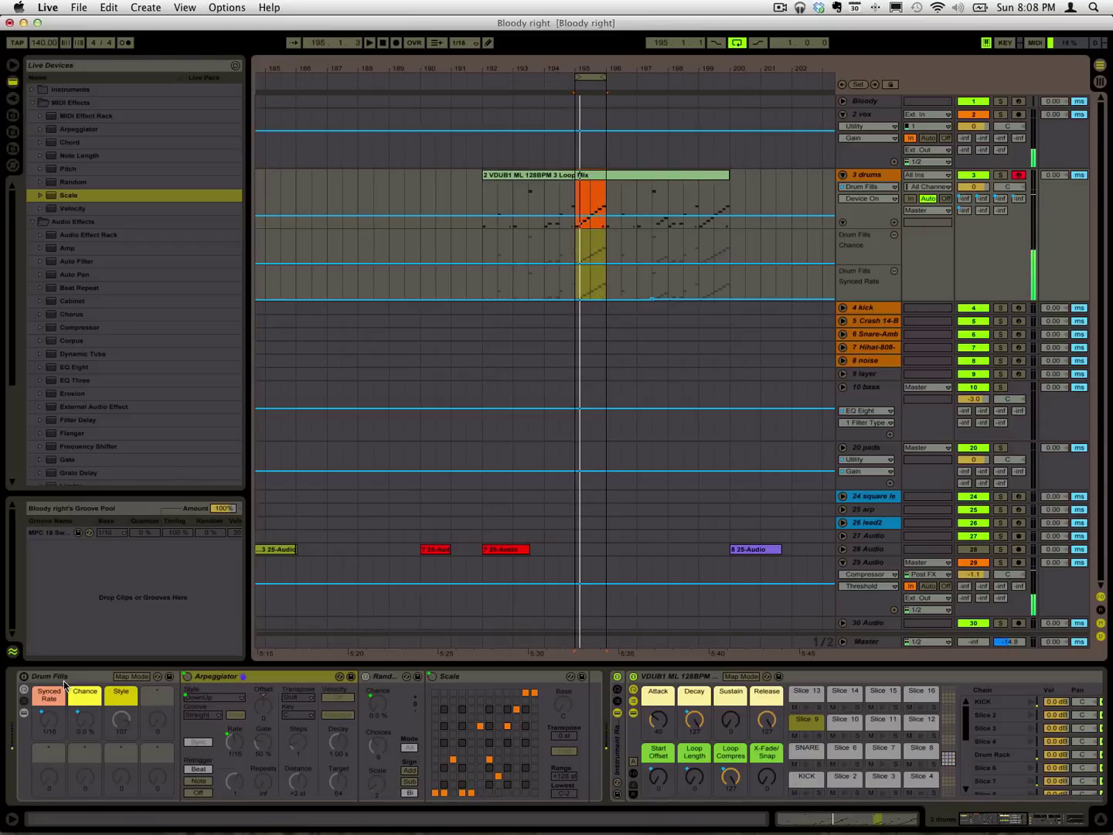
left_click(24, 680)
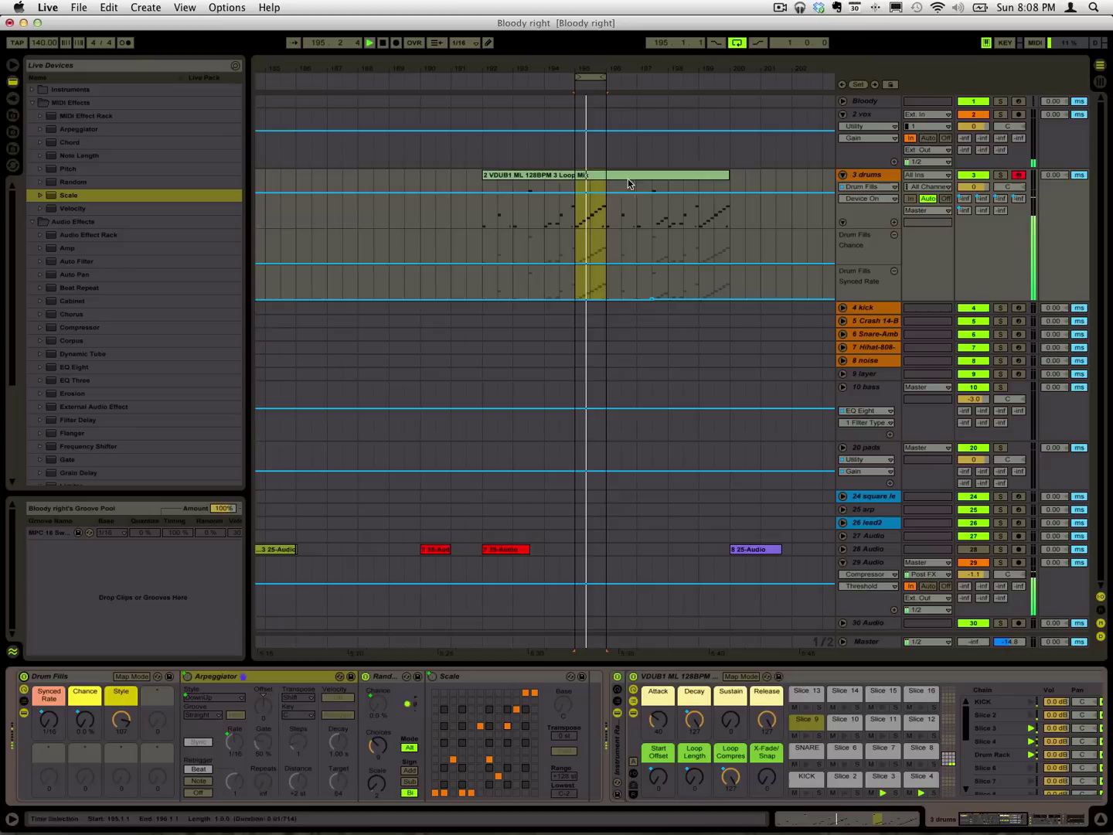
Draw a raised Synced Rate step inside bar 195 and audition the loop
left_click_drag(614, 68, 614, 108)
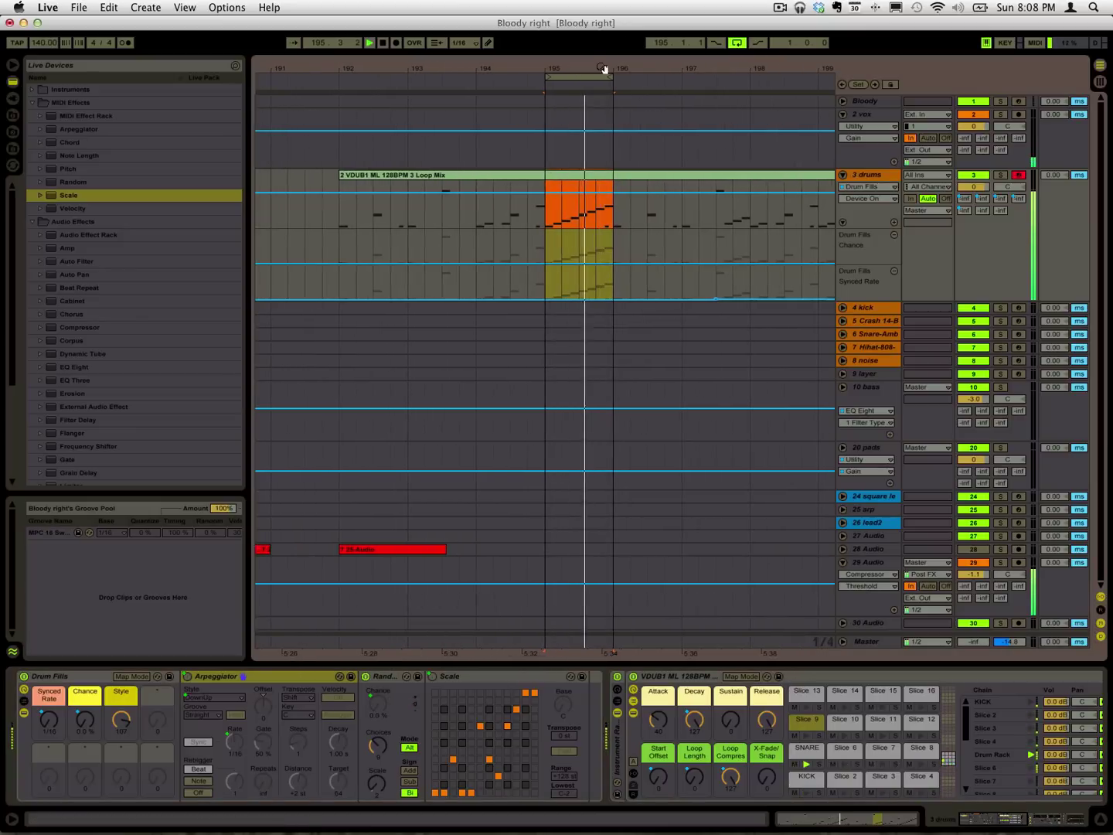
key("super+b")
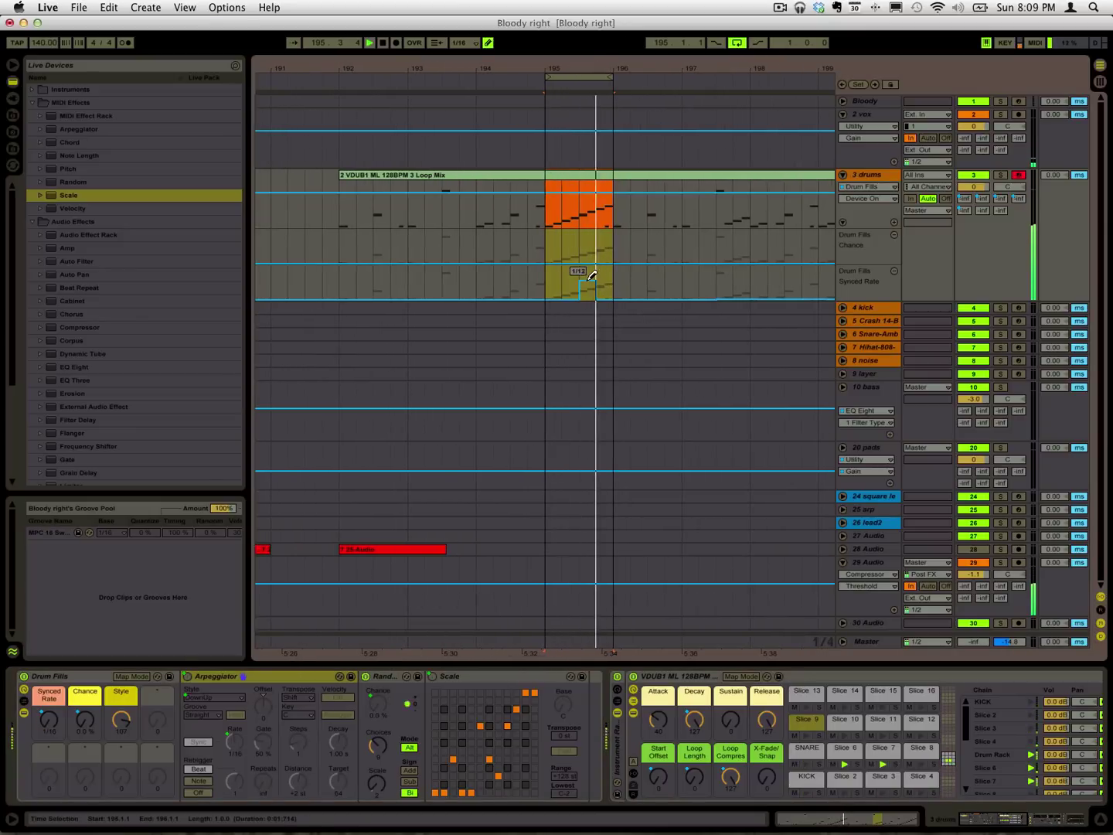
left_click(590, 279)
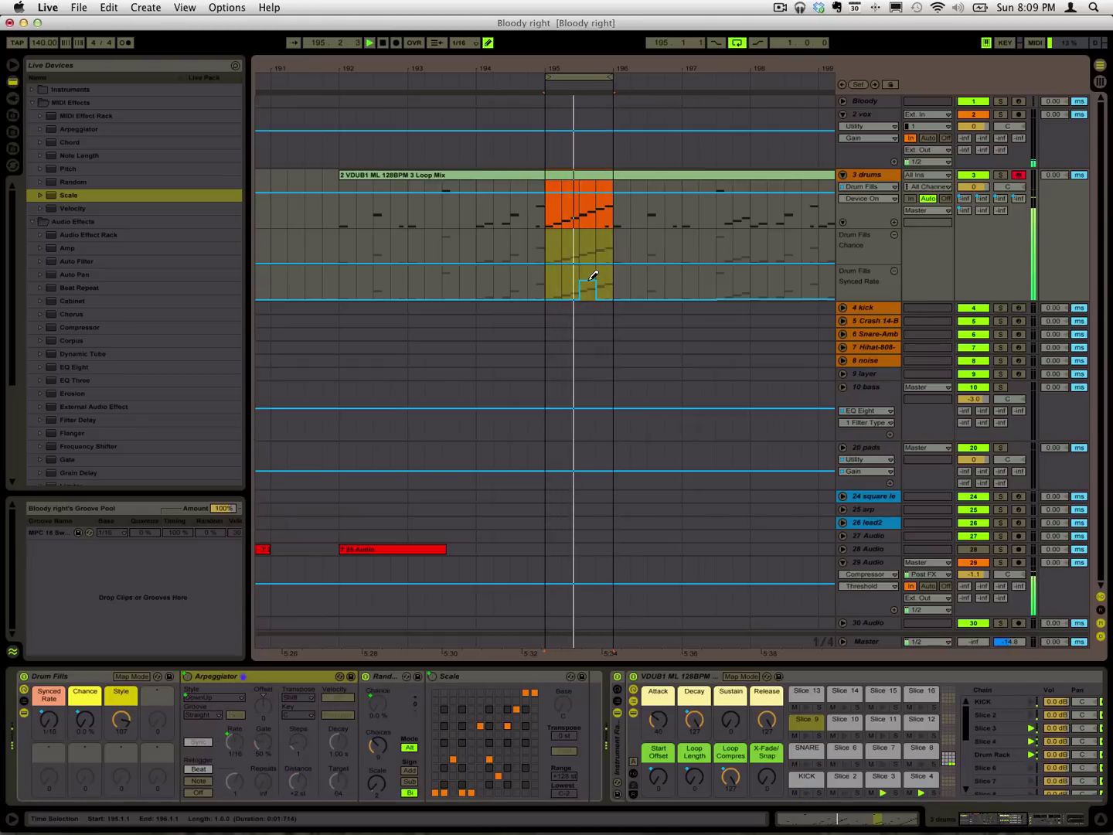
key("space")
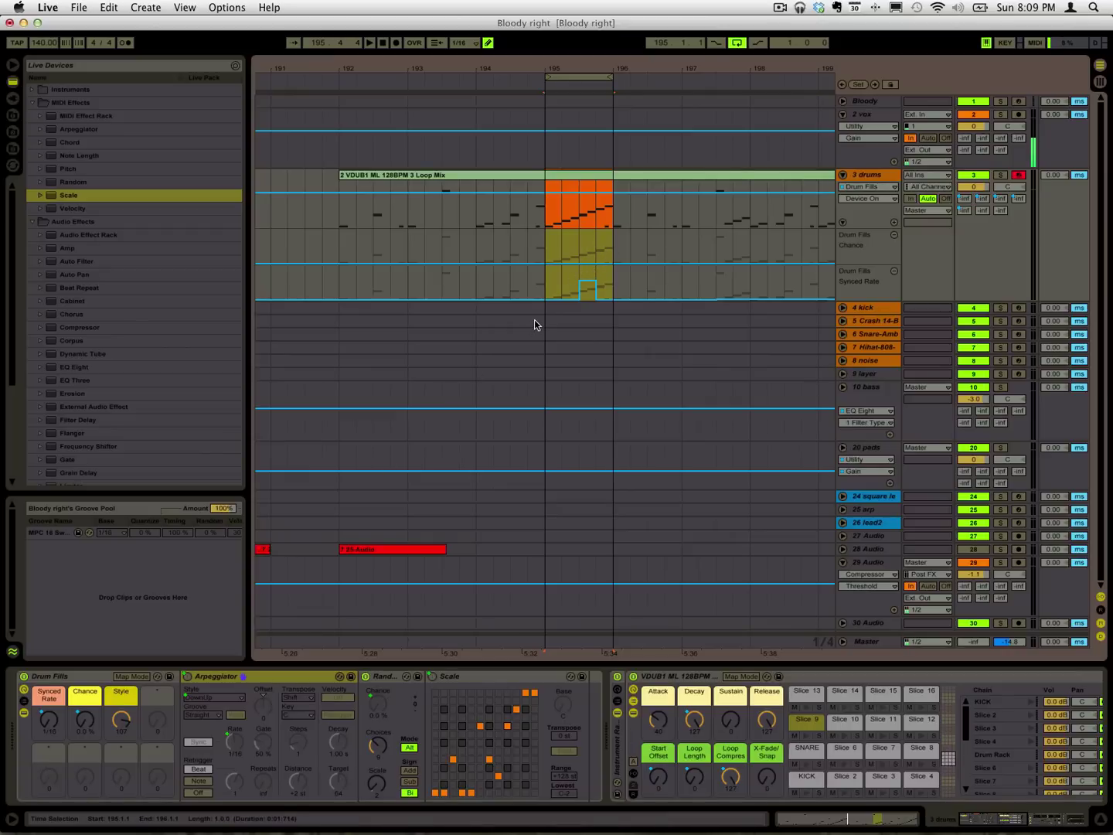
key("space")
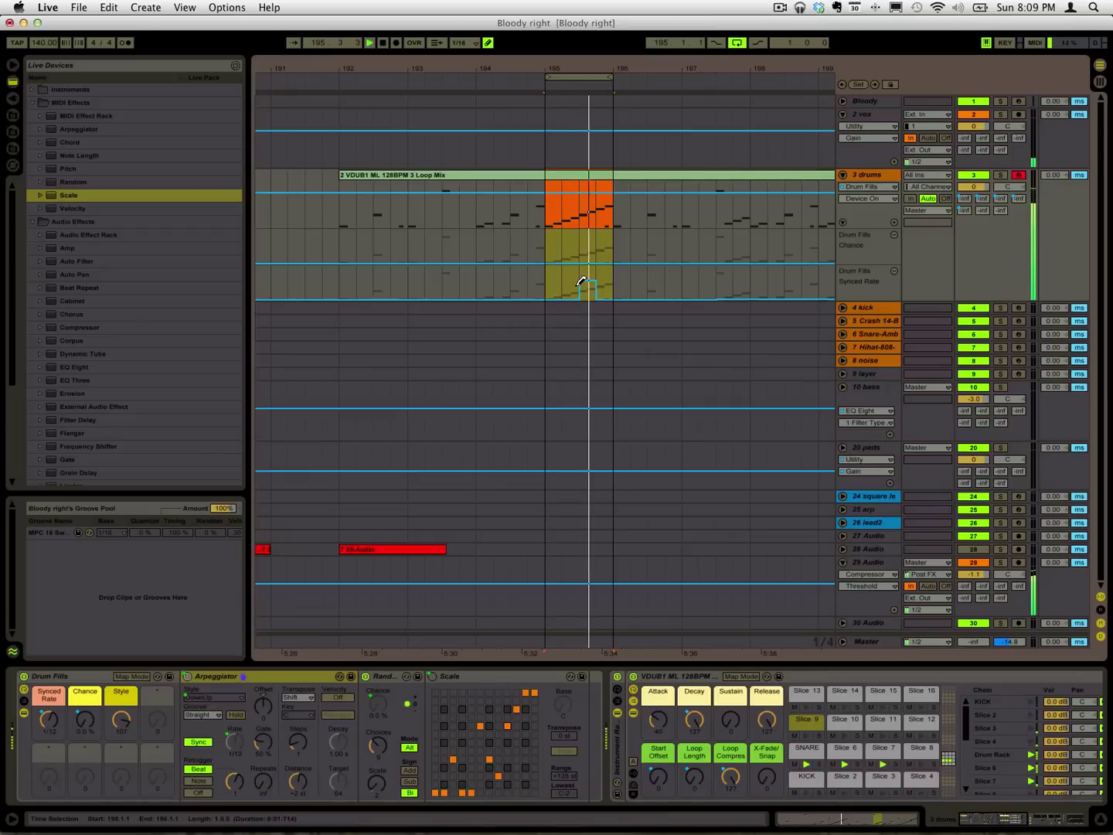
key("space")
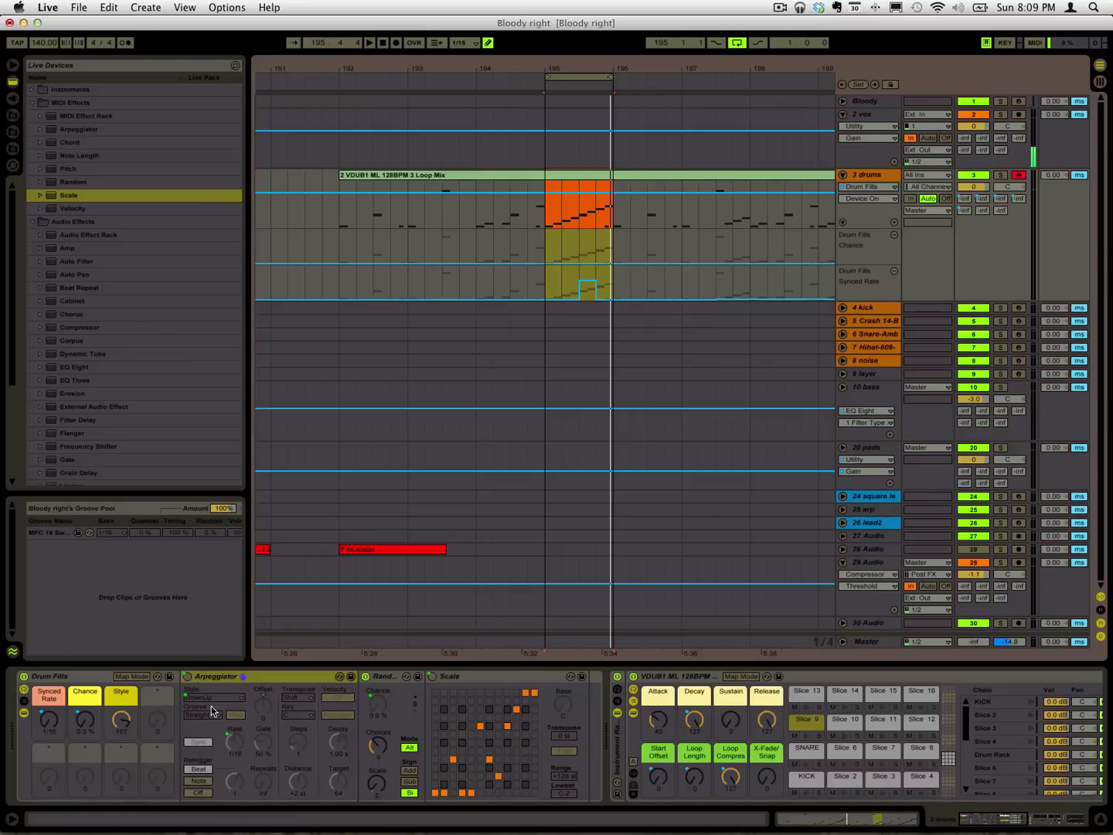
Draw a Chance step in bar 195 and raise it to the top of the lane
left_click(587, 250)
key("space")
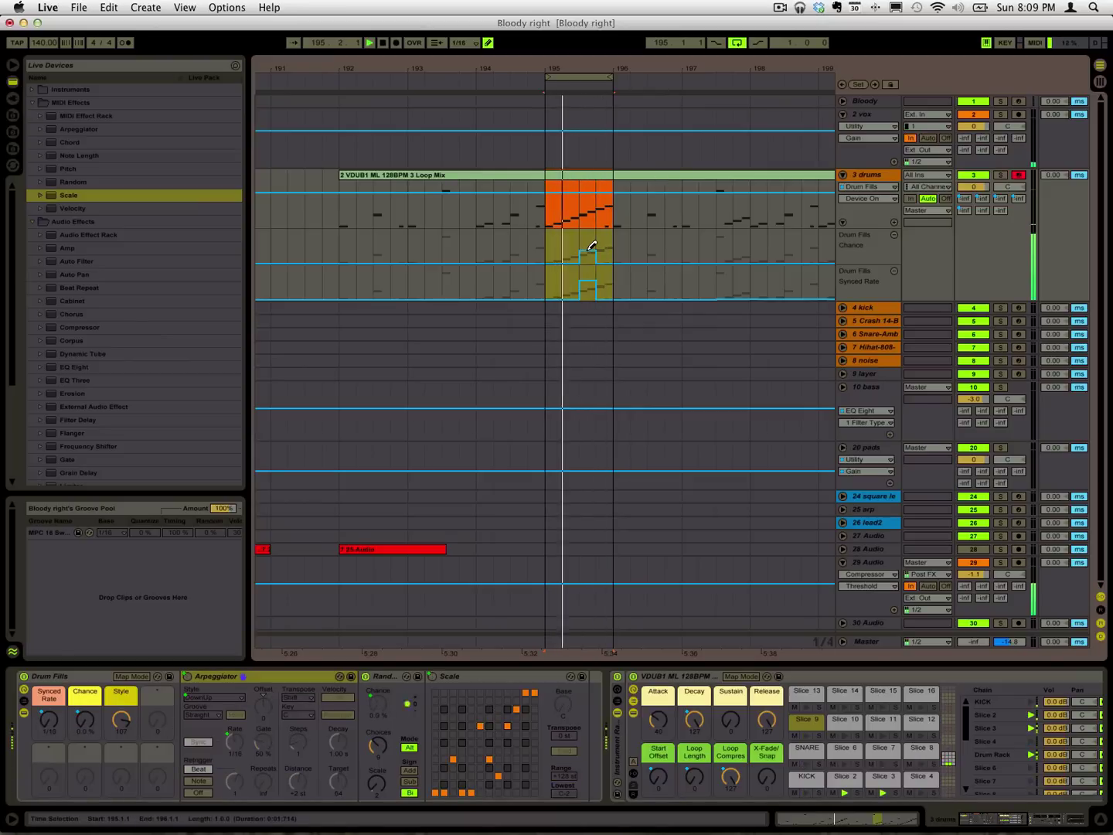
left_click_drag(587, 251, 594, 248)
key("space")
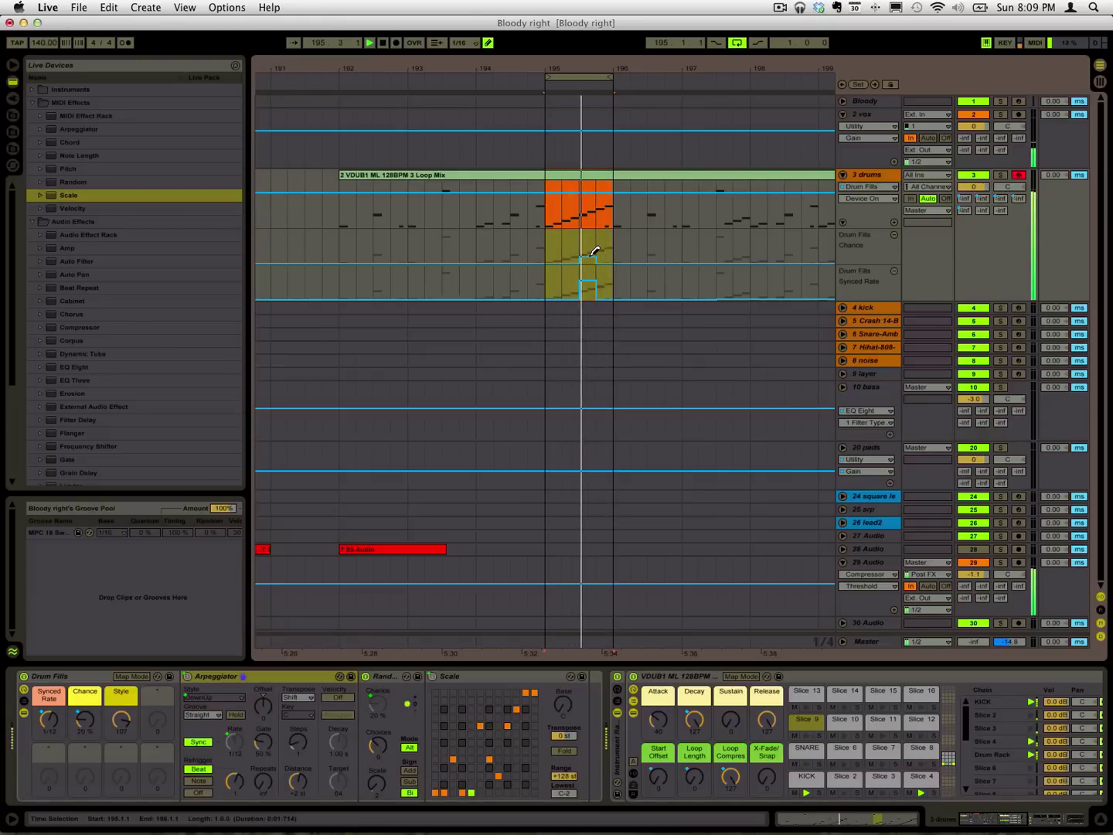
left_click_drag(594, 245, 594, 229)
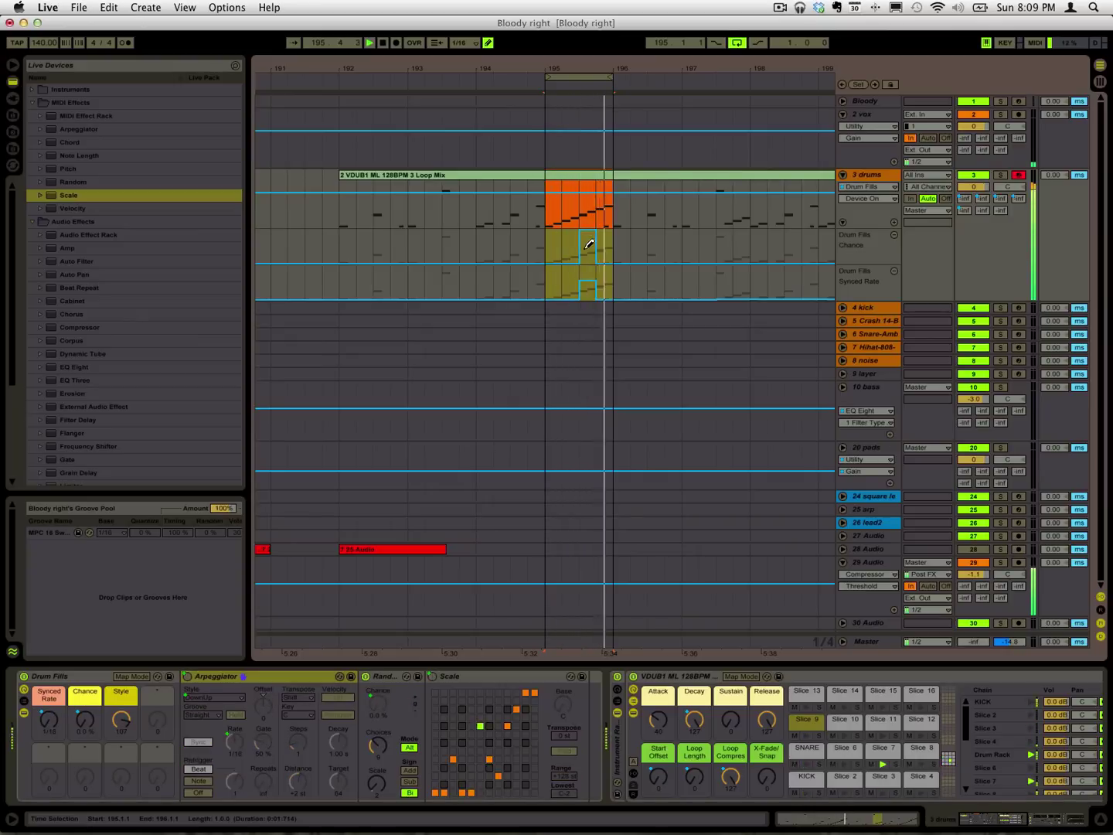
key("space")
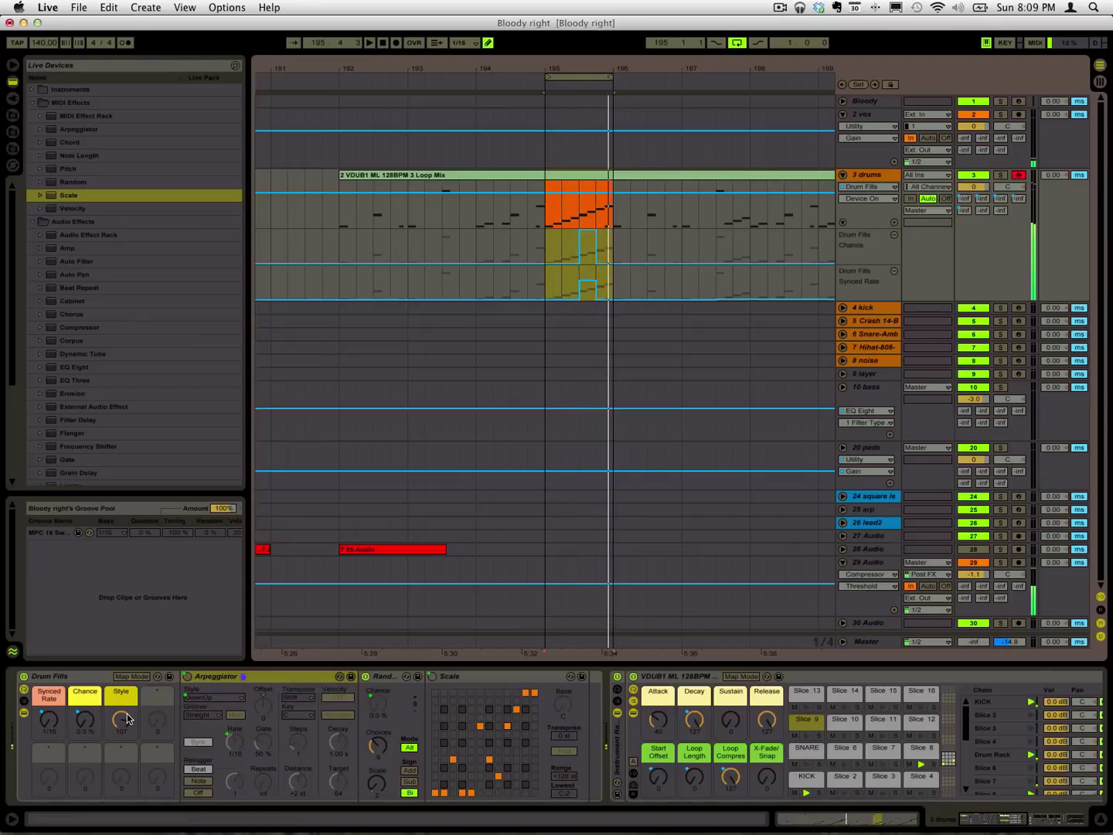
Lower Drum Fills Style from 107, reshape the Chance step to about 47 %, then raise Style again
left_click_drag(122, 719, 121, 738)
key("space")
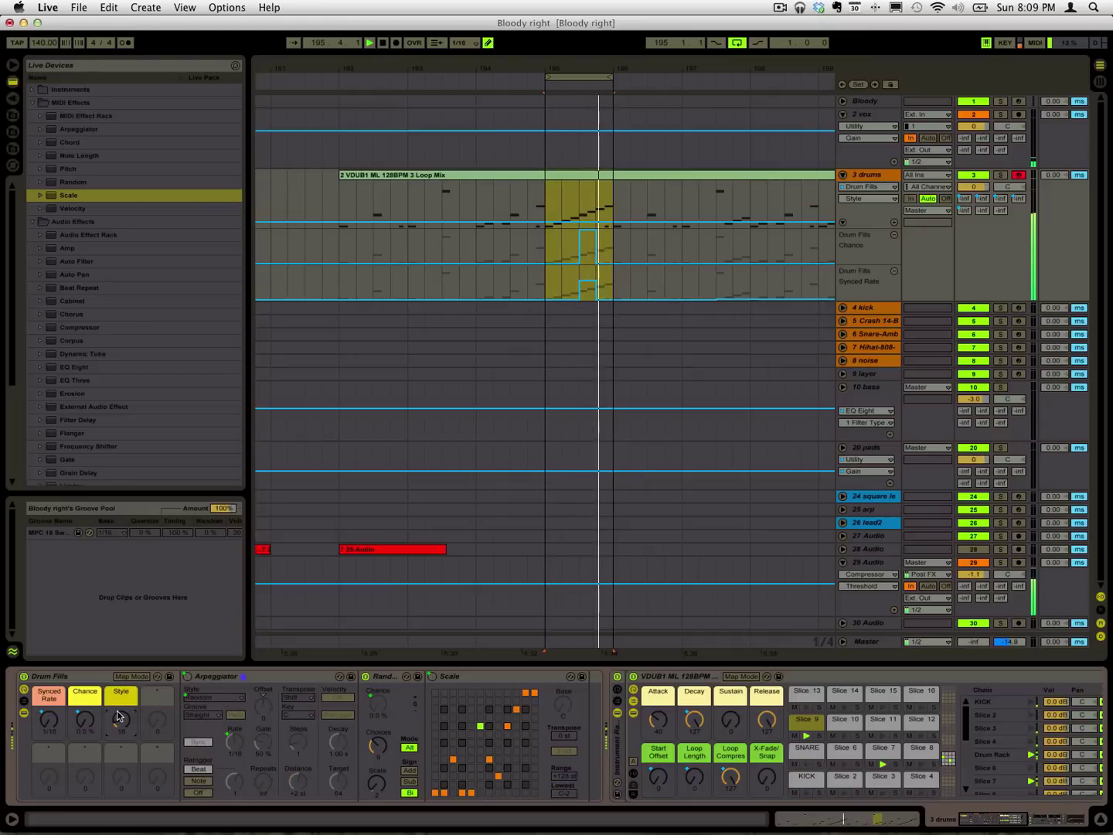
key("space")
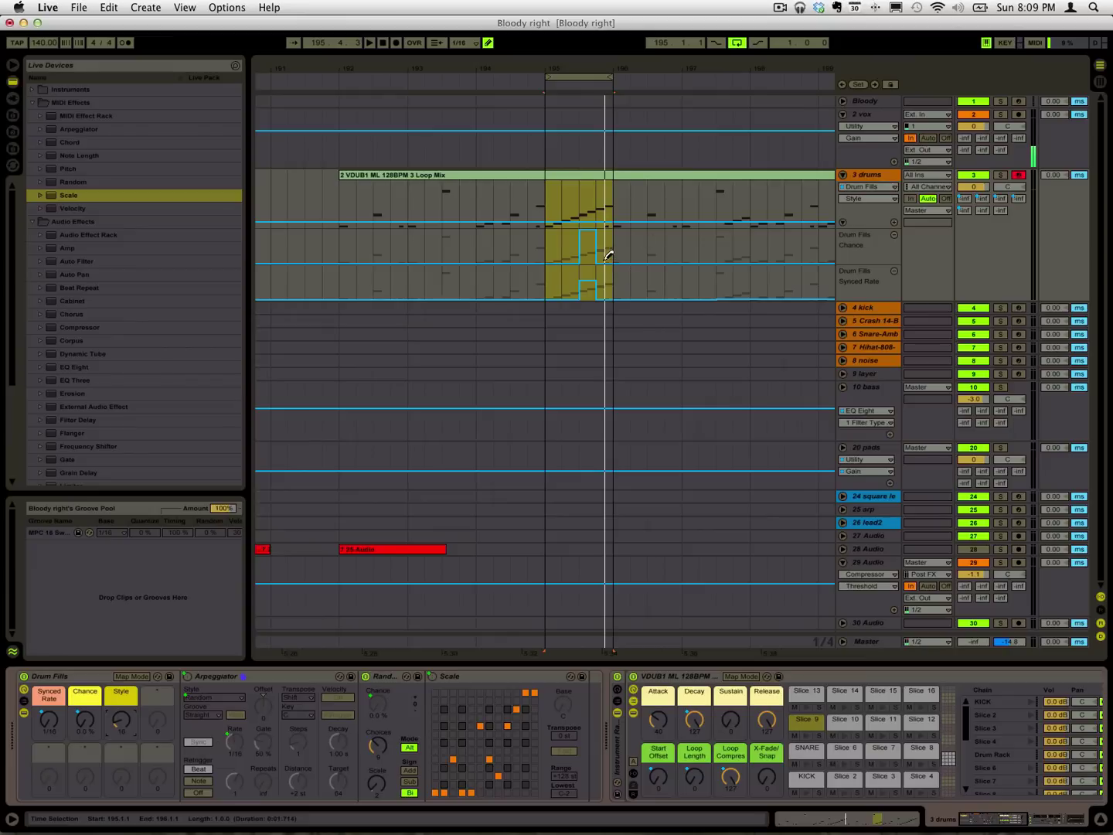
mouse_move(609, 256)
left_mouse_down()
mouse_move(610, 243)
mouse_move(611, 285)
left_mouse_up()
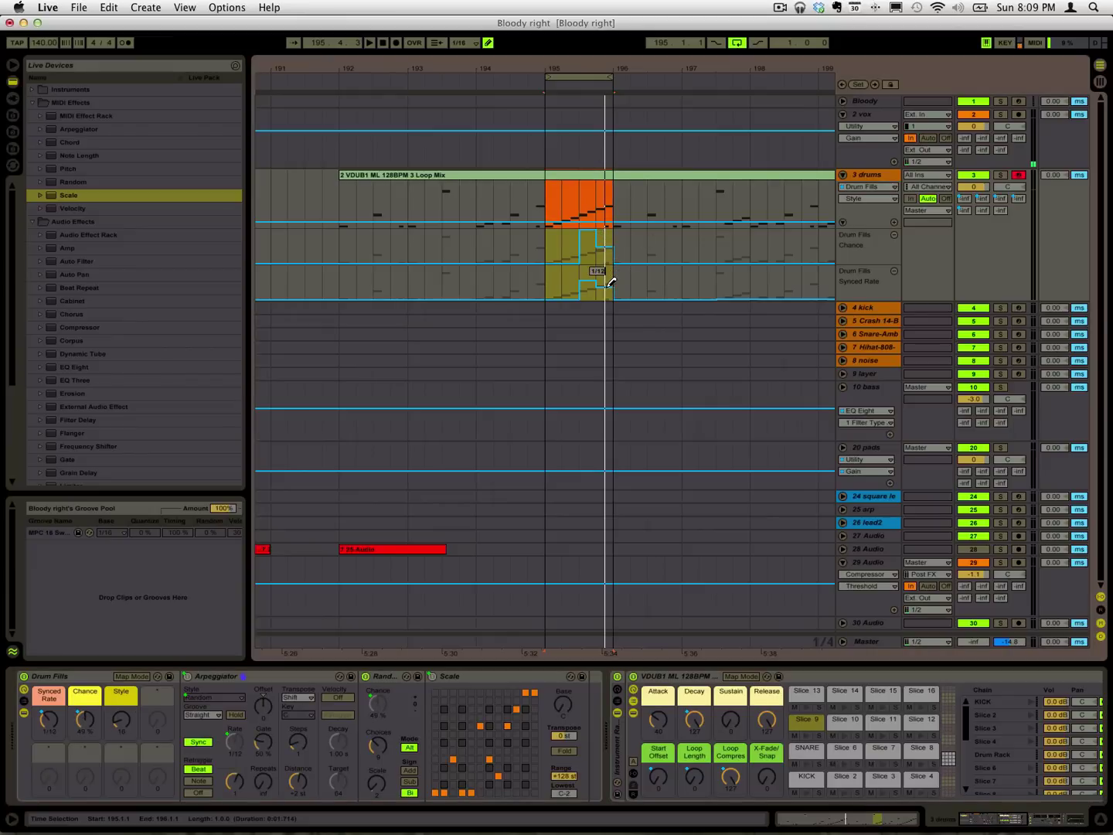
key("space")
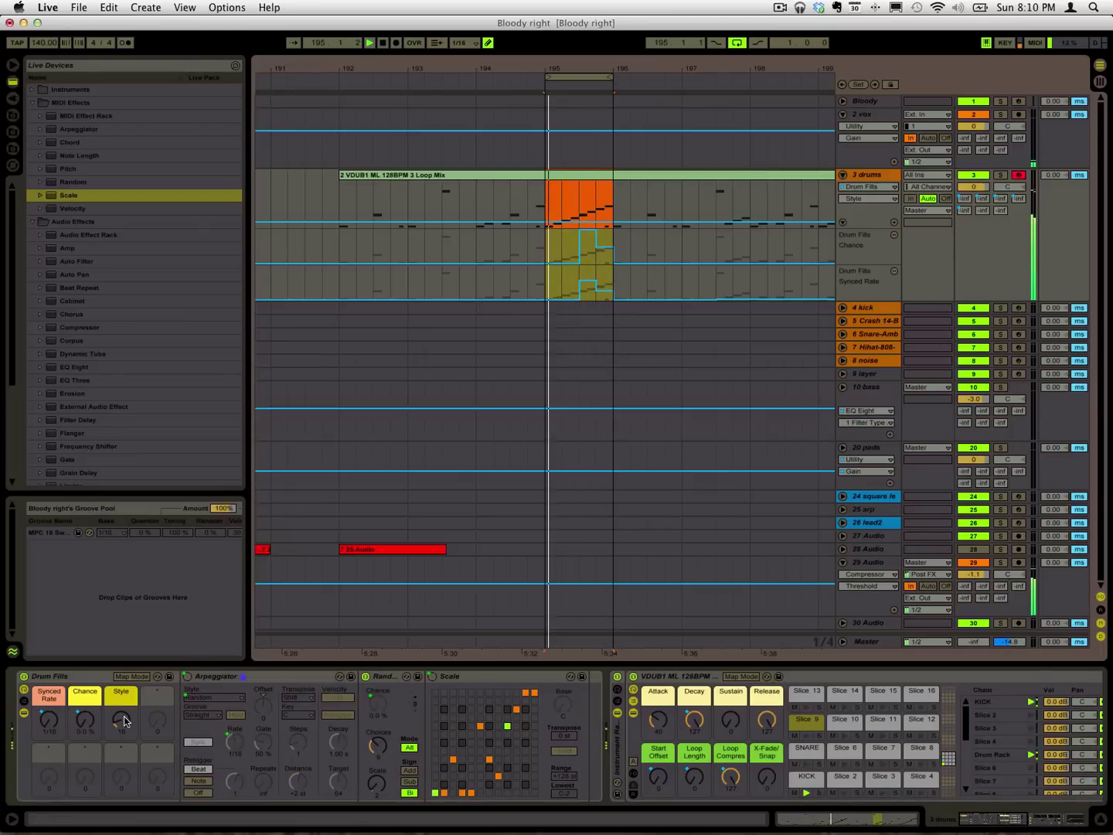
key("space")
left_click_drag(124, 720, 124, 680)
Play the looped bar-195 drum fill
key("space")
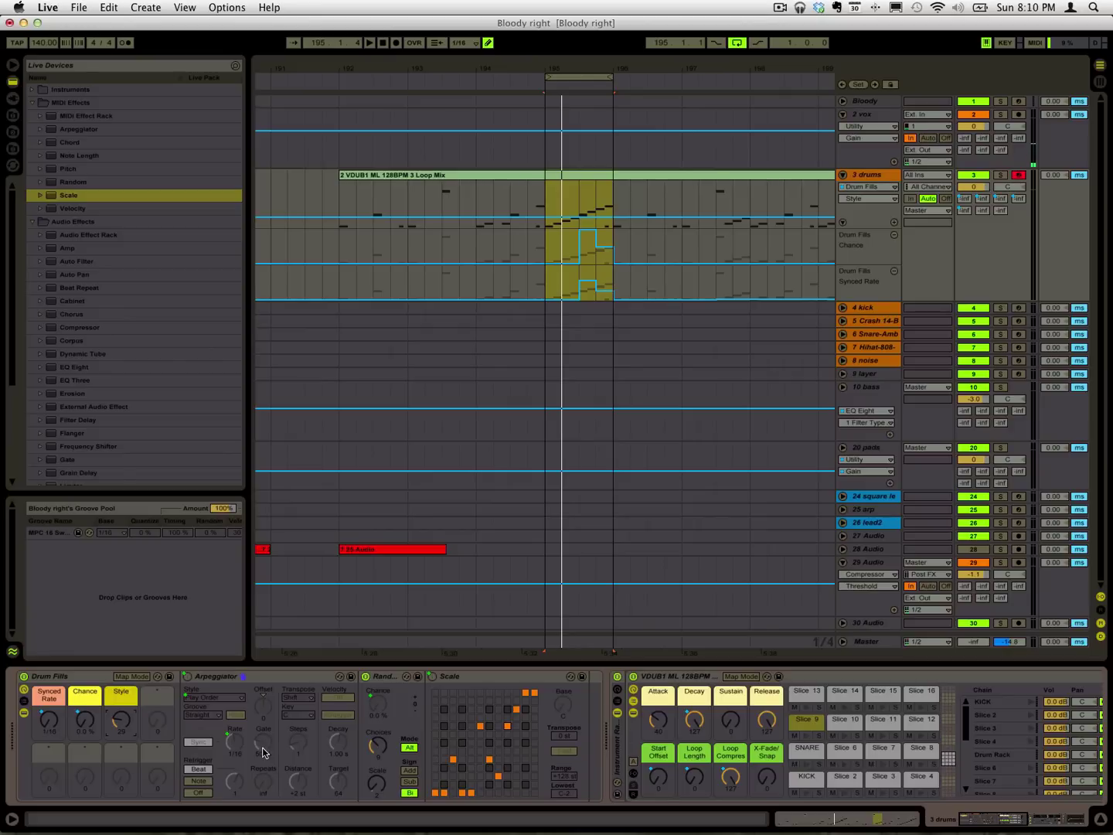
Audition Arpeggiator grooves, moving from Straight to Swing 16 and then Swing 8
left_click(205, 714)
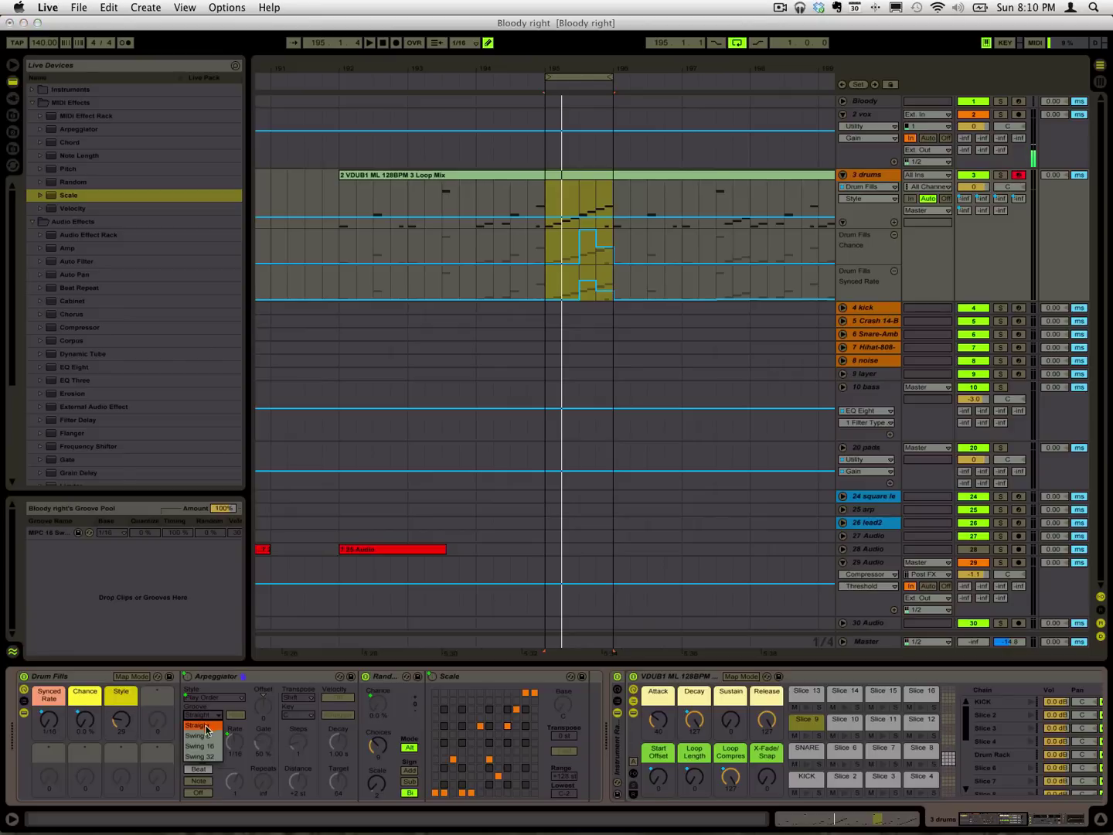
left_click(206, 726)
key("space")
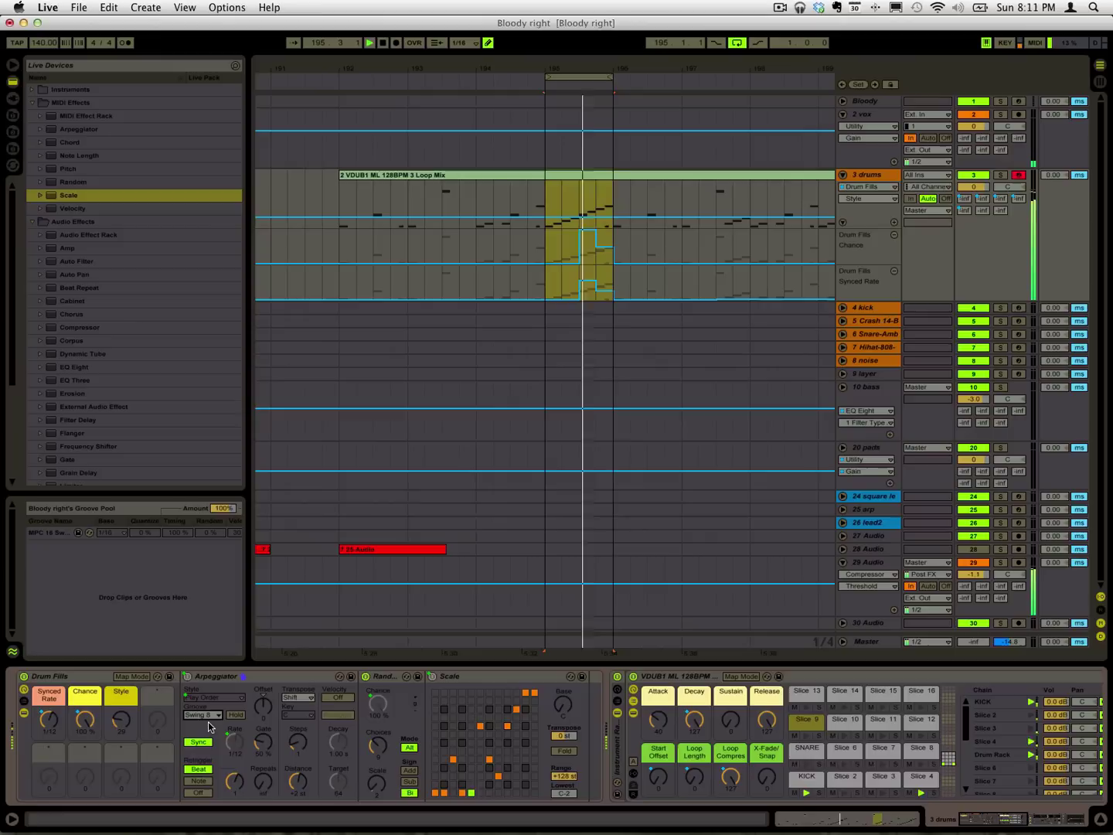
left_click(214, 721)
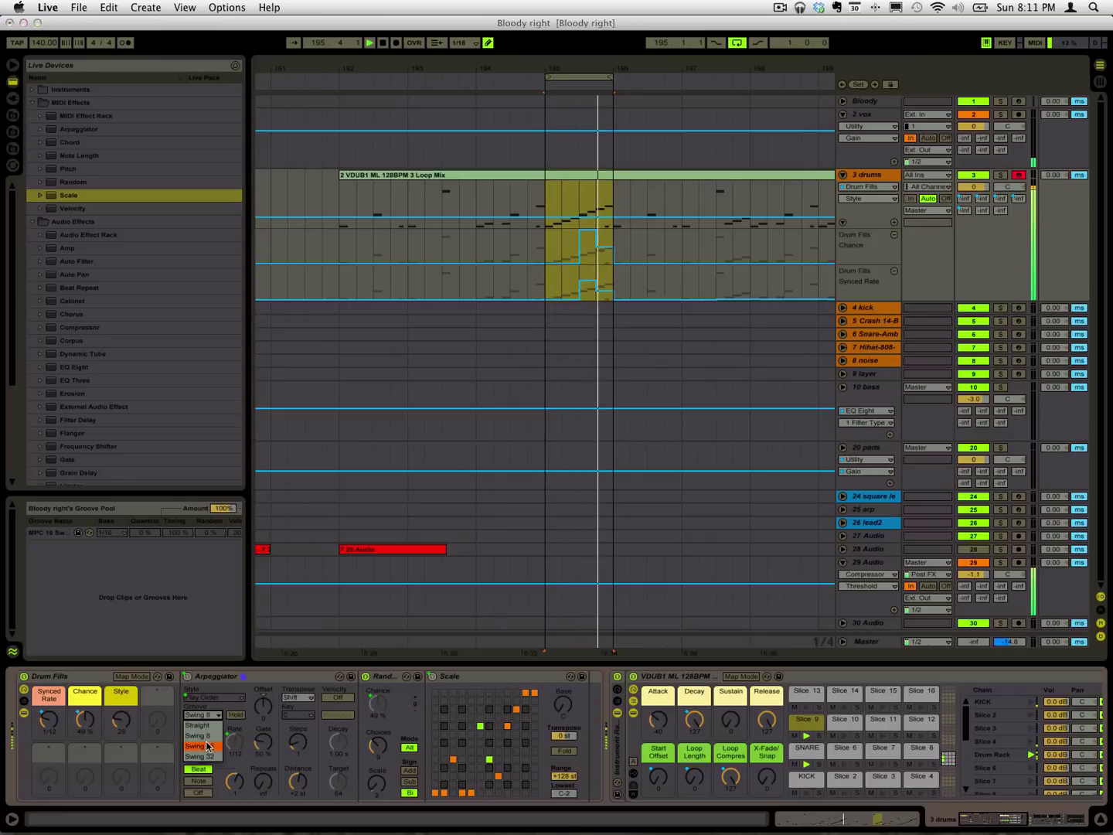
left_click(207, 747)
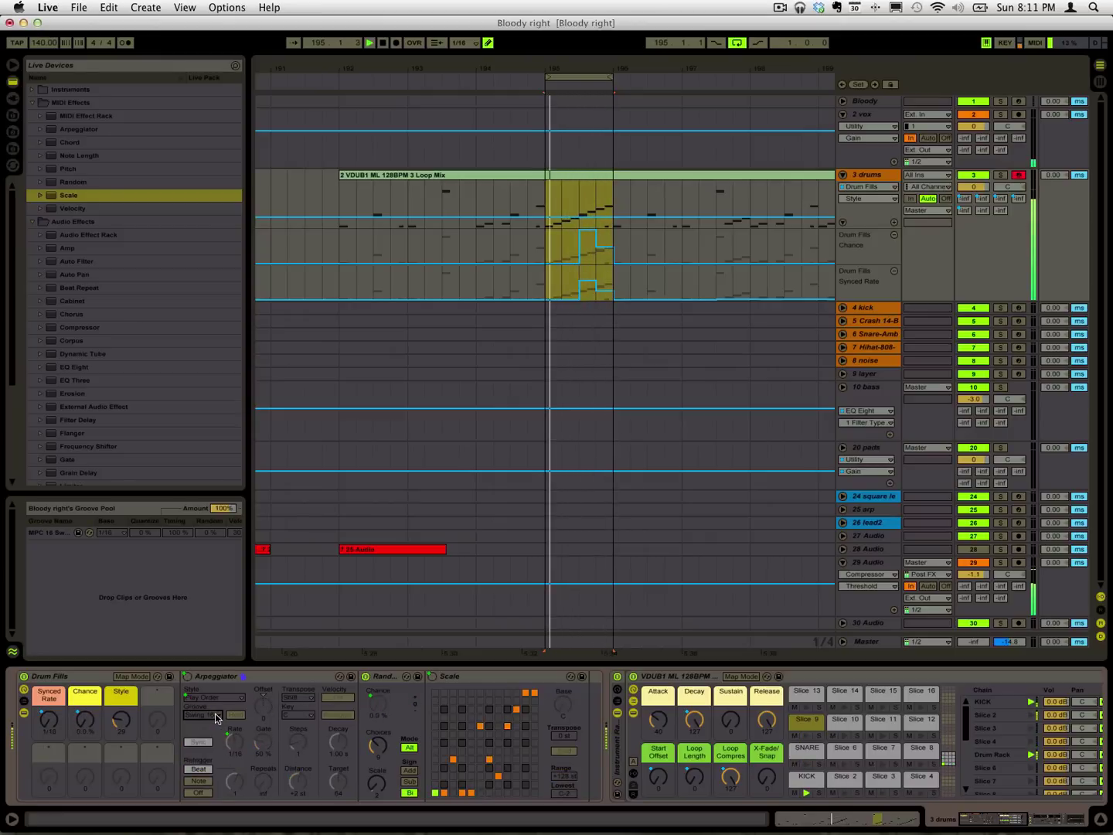
left_click(215, 713)
left_click(208, 737)
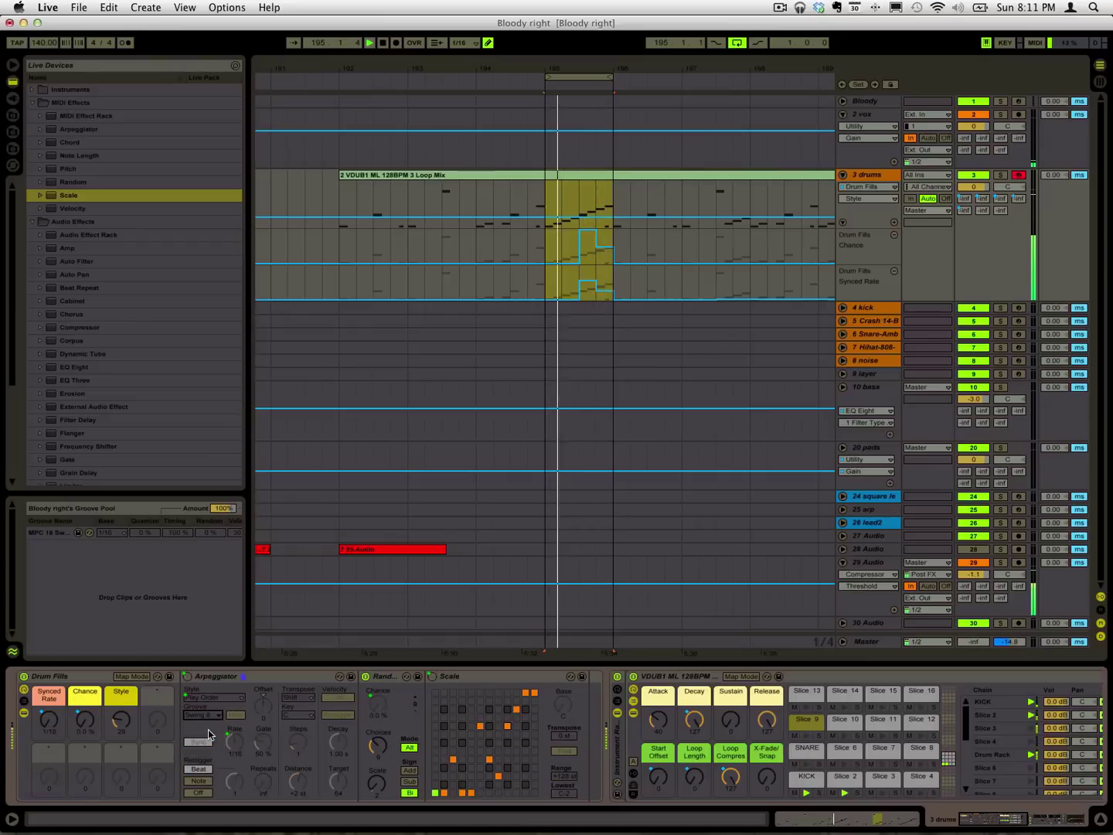
key("space")
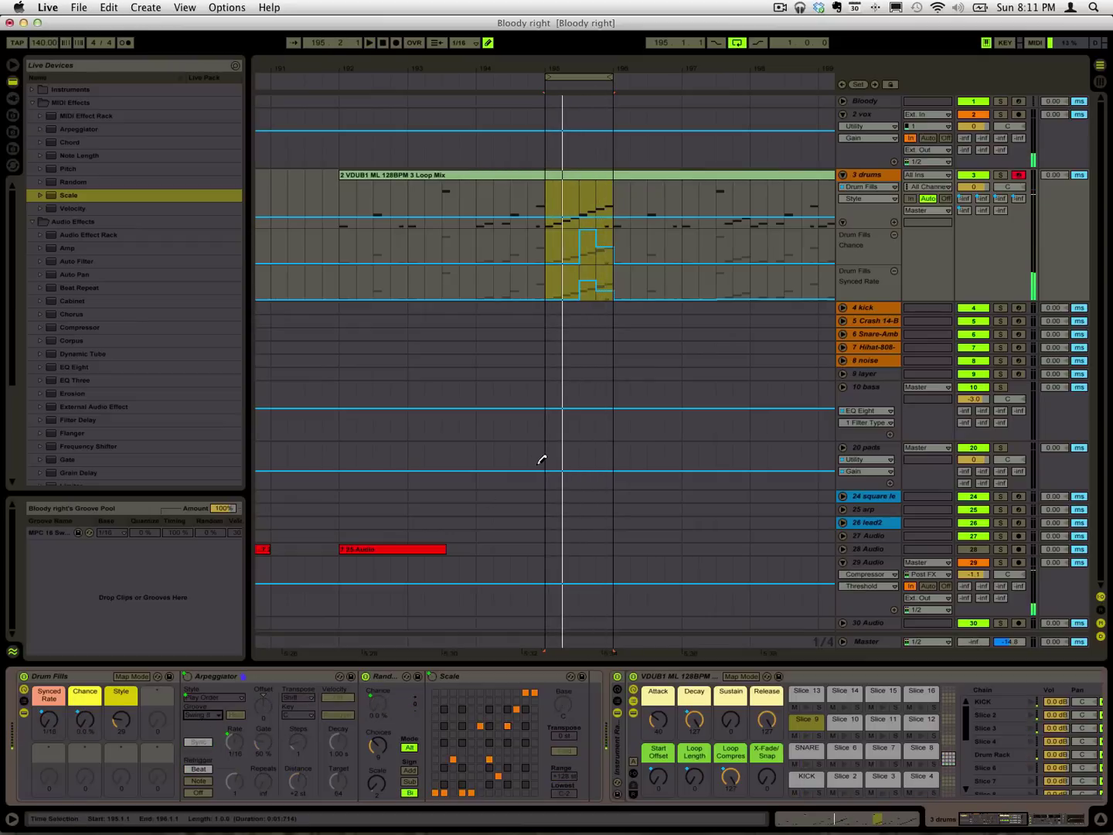
Lower the Synced Rate step to 1/12, set the groove back to Straight, and view bars 188–201
left_click_drag(586, 285, 591, 284)
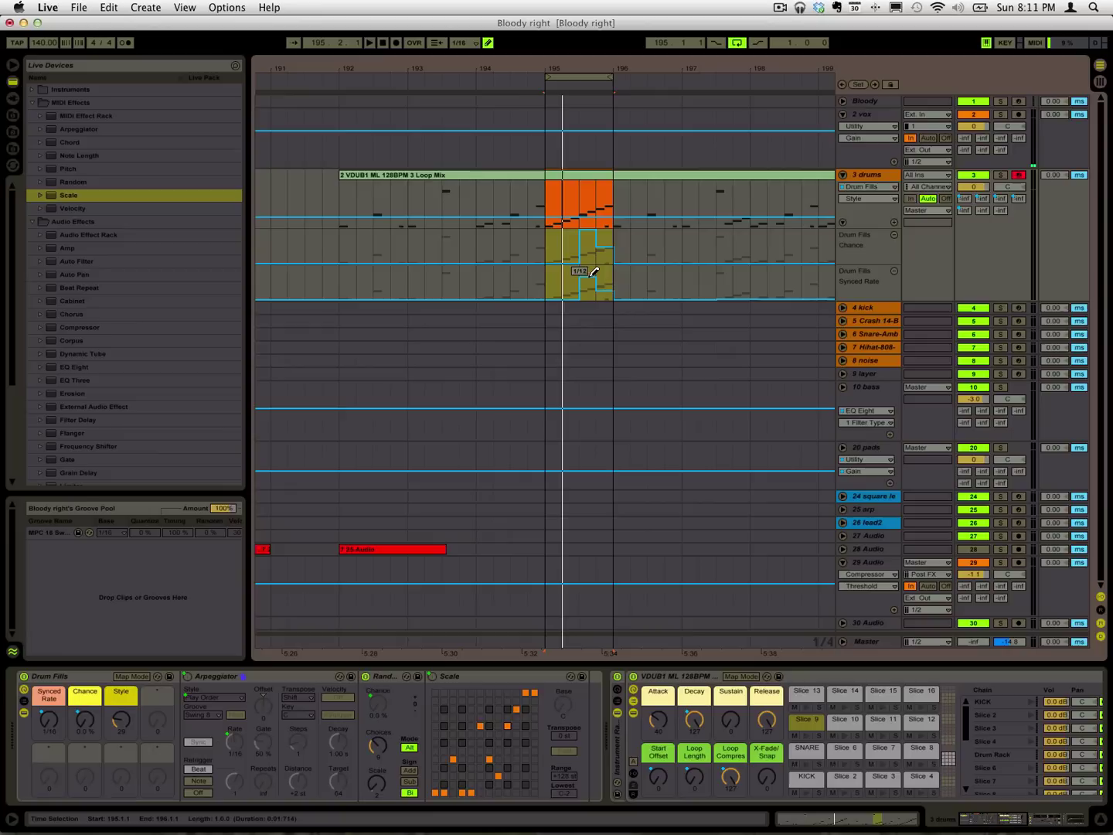
key("space")
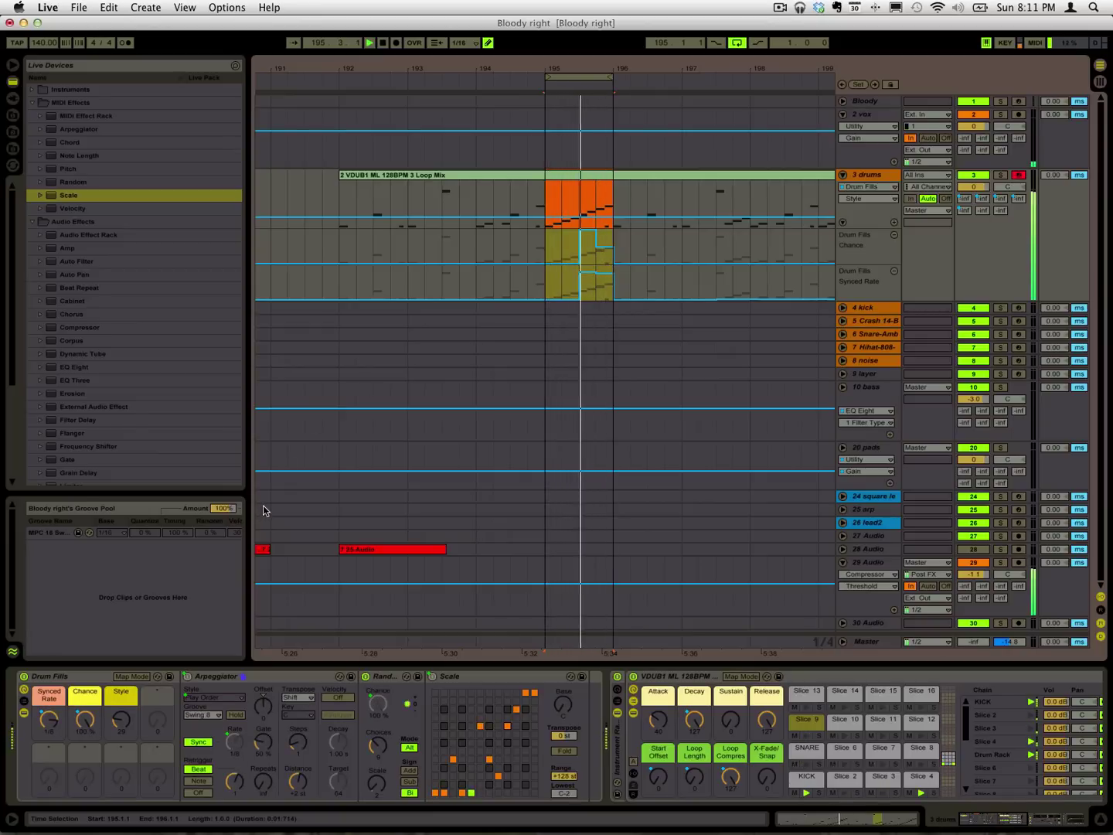
left_click(209, 712)
left_click(206, 730)
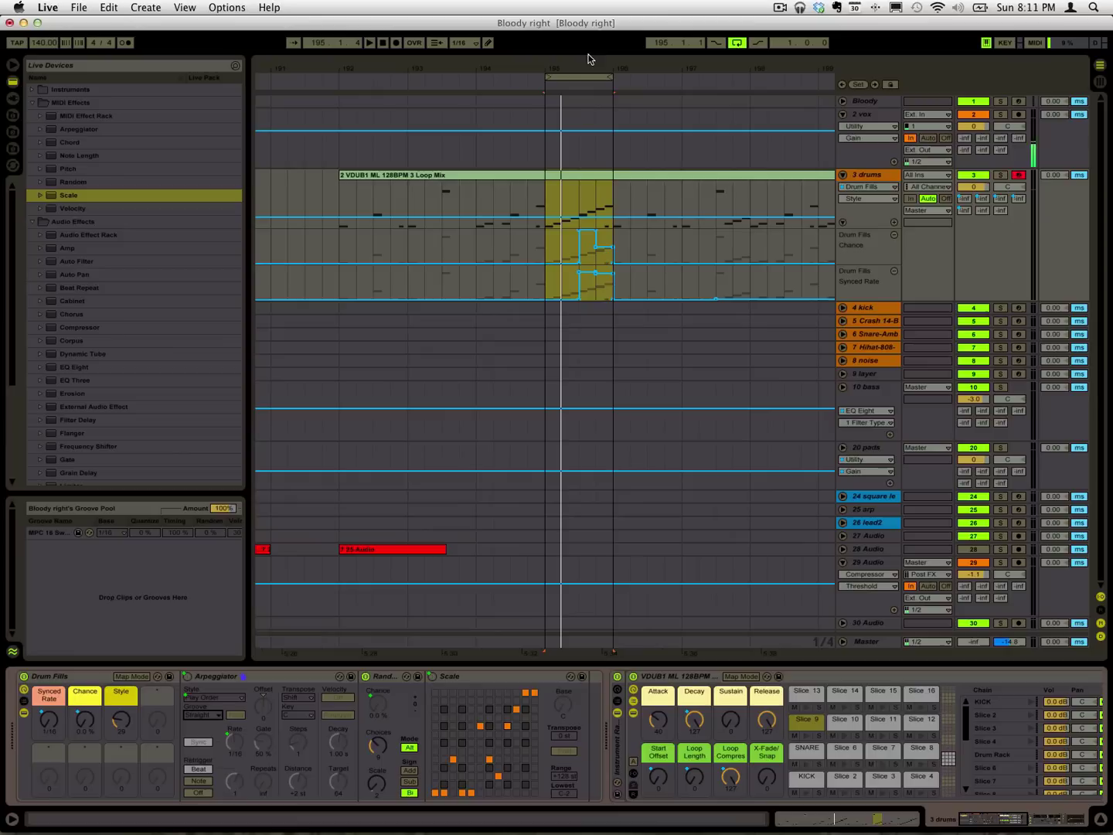
left_click_drag(588, 68, 587, 56)
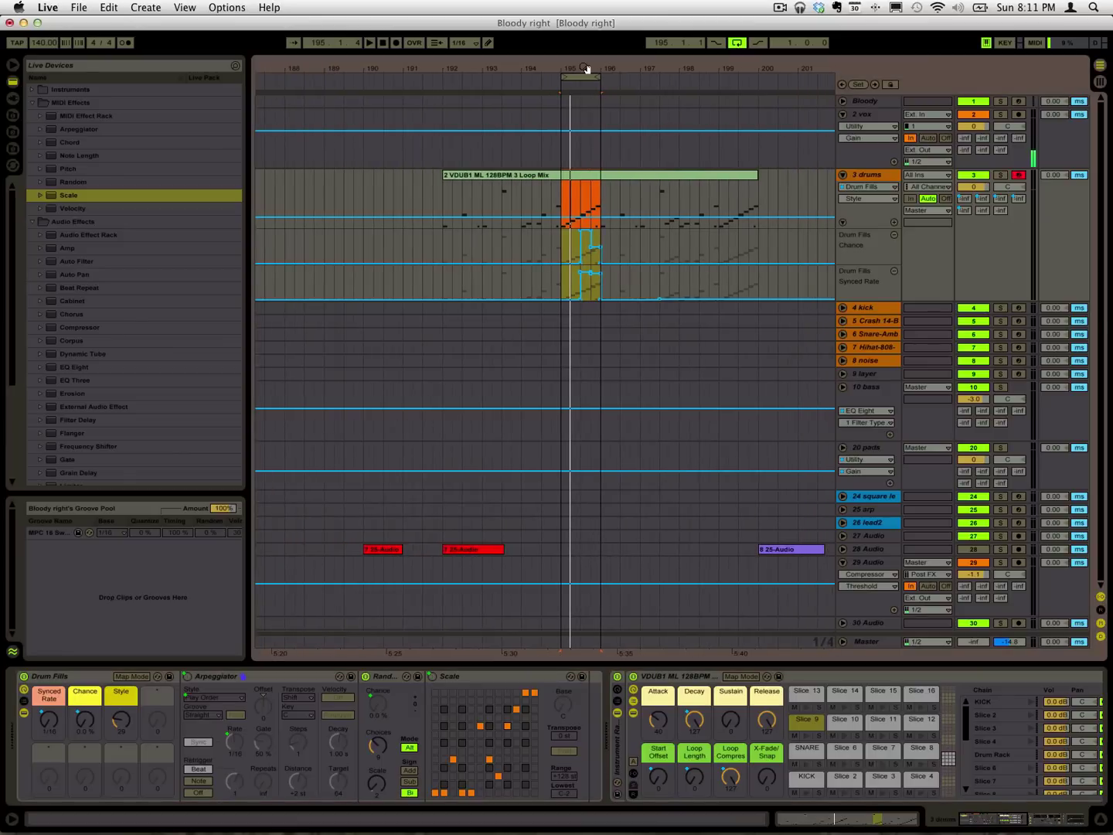